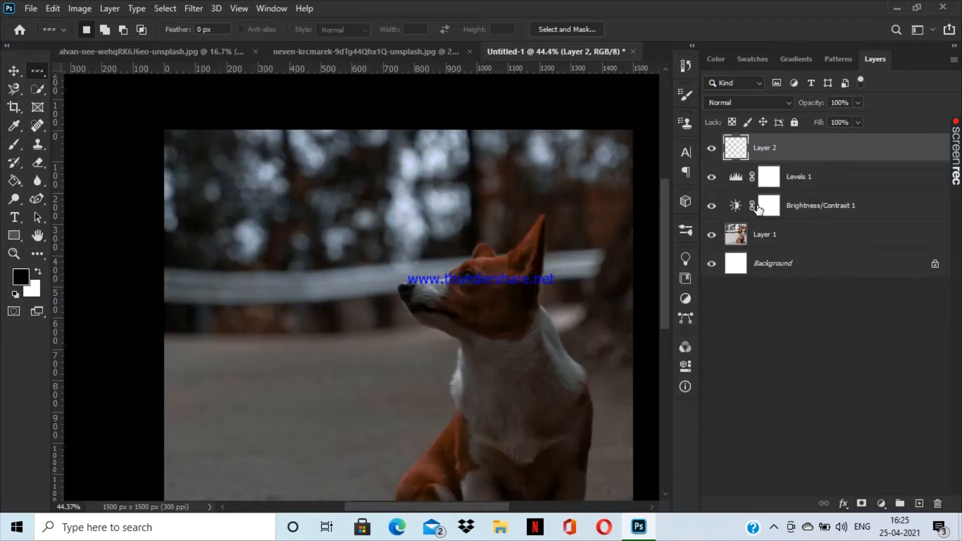
# - Select Layer 1 and try the Spot Healing Brush at size 90 on the bright background highlights
pyautogui.click(762, 234)
pyautogui.rightClick(38, 180)
pyautogui.rightClick(38, 125)
pyautogui.click(85, 127)
pyautogui.keyDown('alt'); pyautogui.click(200, 173); pyautogui.keyUp('alt')
pyautogui.click(467, 218)
pyautogui.keyDown('alt'); pyautogui.click(287, 161); pyautogui.keyUp('alt')
pyautogui.click(527, 214)
pyautogui.press(']')
pyautogui.press(']')
pyautogui.press(']')
pyautogui.press(']')
pyautogui.press(']')
pyautogui.press(']')
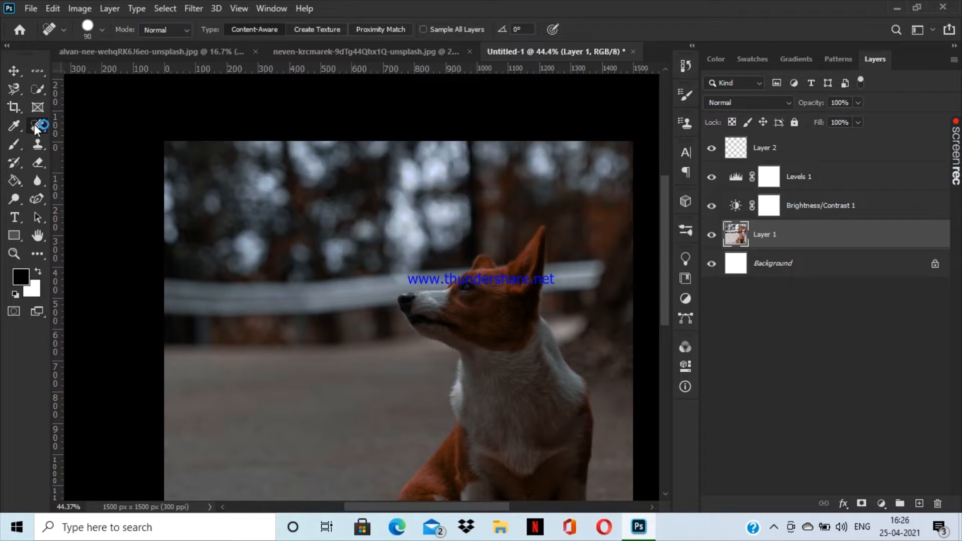
# - Heal the bright highlights along the upper edge of the photo with the Healing Brush at size 50, sampling from the dark trees
pyautogui.rightClick(33, 126)
pyautogui.click(80, 139)
pyautogui.click(204, 154)
pyautogui.click(464, 204)
pyautogui.keyDown('alt'); pyautogui.click(265, 147); pyautogui.keyUp('alt')
pyautogui.click(232, 147)
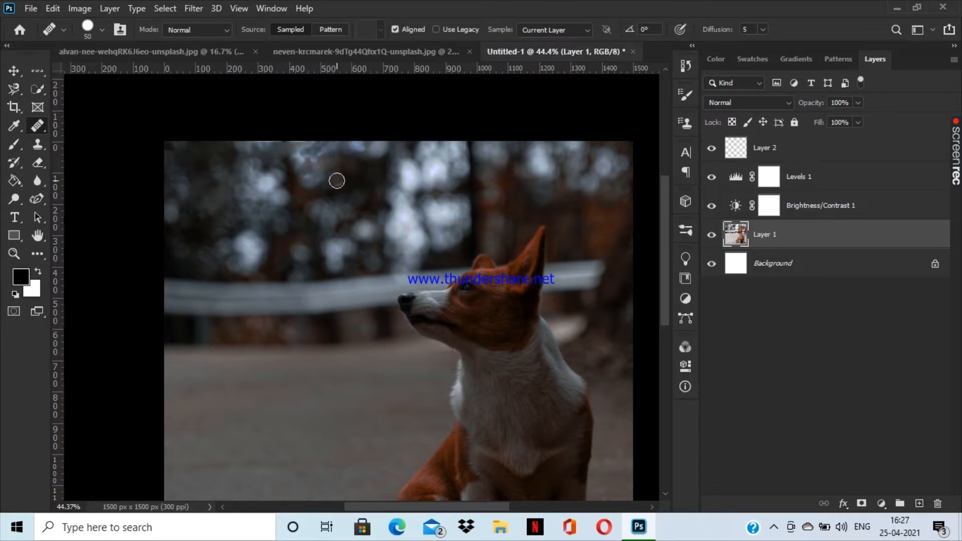
pyautogui.click(490, 209)
# - Remove highlights among the trees above and beside the dog's nose with the Spot Healing Brush
pyautogui.rightClick(38, 127)
pyautogui.click(95, 126)
pyautogui.moveTo(409, 180); pyautogui.dragTo(464, 156)
pyautogui.moveTo(235, 238); pyautogui.dragTo(395, 225)
# - Soften the Healing Brush, set its size to 80, and heal the highlights in the background above the dog's head
pyautogui.rightClick(42, 132)
pyautogui.click(107, 138)
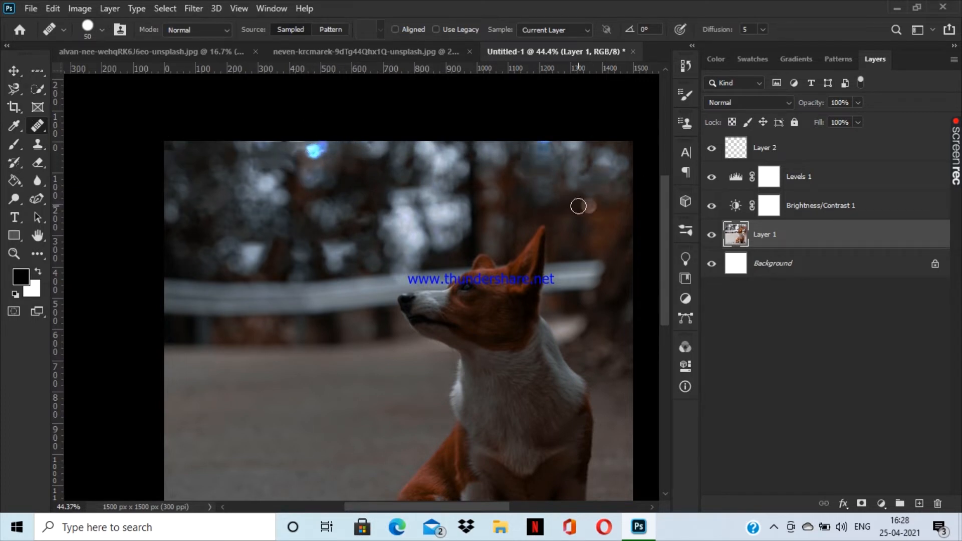
pyautogui.click(107, 30)
pyautogui.click(78, 70)
pyautogui.moveTo(62, 101); pyautogui.dragTo(20, 105)
pyautogui.keyDown('alt'); pyautogui.click(582, 205); pyautogui.keyUp('alt')
pyautogui.moveTo(518, 160); pyautogui.dragTo(433, 158)
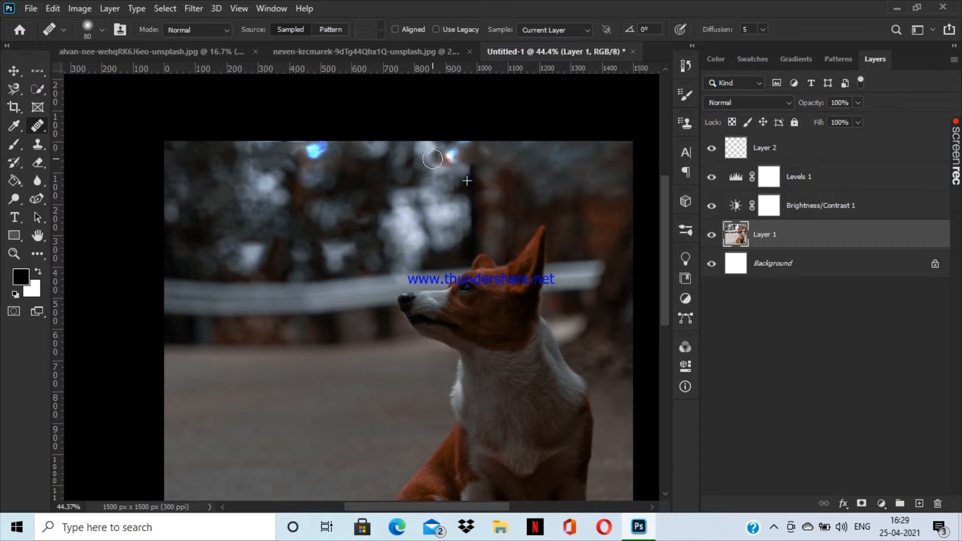
pyautogui.moveTo(465, 202)
pyautogui.mouseDown()
pyautogui.moveTo(440, 161)
pyautogui.moveTo(504, 172)
pyautogui.mouseUp()
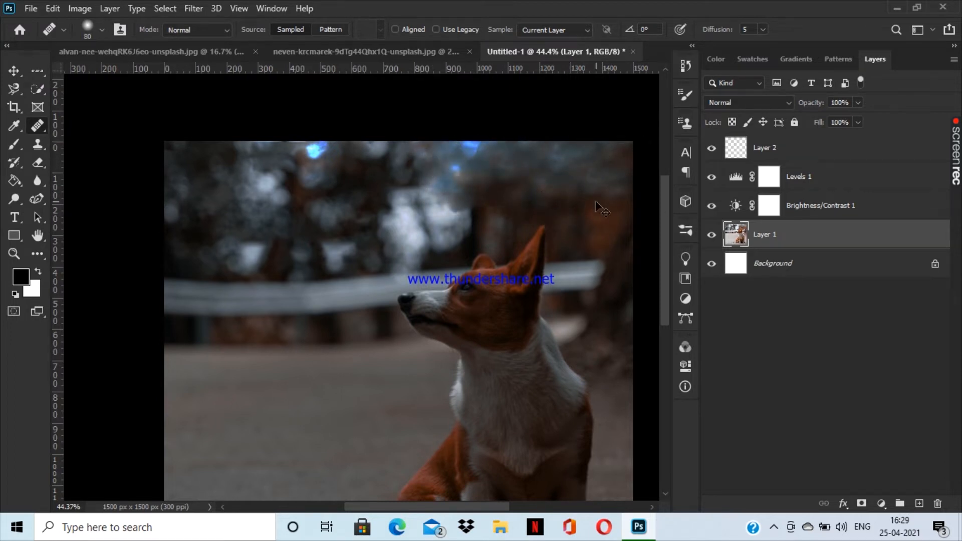
# - Heal the remaining bright and blue spots across the upper background and above the dog's nose
pyautogui.scroll(-4, 341, 235)
pyautogui.scroll(7, 357, 200)
pyautogui.scroll(3, 357, 177)
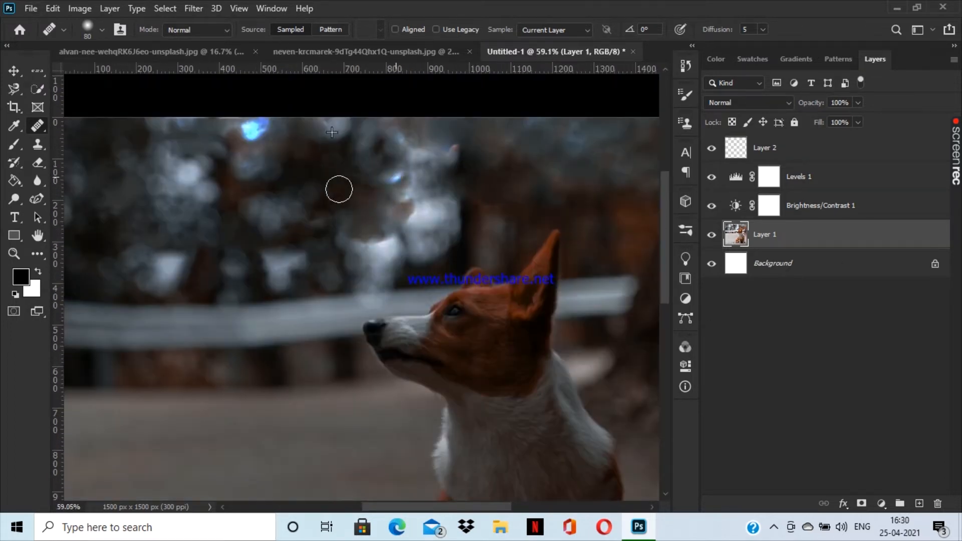
pyautogui.moveTo(279, 170); pyautogui.dragTo(245, 146)
pyautogui.moveTo(334, 138); pyautogui.dragTo(372, 123)
pyautogui.moveTo(229, 151); pyautogui.dragTo(171, 171)
pyautogui.moveTo(201, 121); pyautogui.dragTo(131, 121)
pyautogui.moveTo(215, 190)
pyautogui.mouseDown()
pyautogui.moveTo(183, 189)
pyautogui.moveTo(158, 171)
pyautogui.mouseUp()
pyautogui.moveTo(421, 189)
pyautogui.mouseDown()
pyautogui.moveTo(449, 193)
pyautogui.moveTo(415, 240)
pyautogui.mouseUp()
pyautogui.moveTo(452, 172); pyautogui.dragTo(408, 131)
pyautogui.moveTo(420, 188)
pyautogui.mouseDown()
pyautogui.moveTo(453, 219)
pyautogui.moveTo(359, 250)
pyautogui.mouseUp()
pyautogui.keyDown('alt'); pyautogui.click(272, 152); pyautogui.keyUp('alt')
pyautogui.keyDown('alt'); pyautogui.click(302, 160); pyautogui.keyUp('alt')
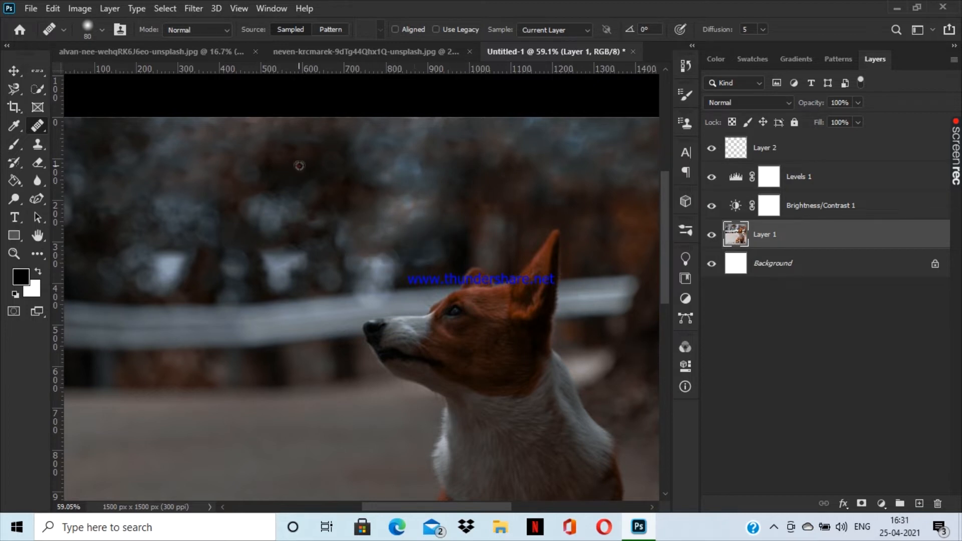
# - Heal the bright patches just above the railing using samples from the darkened trees
pyautogui.keyDown('alt'); pyautogui.click(299, 165); pyautogui.keyUp('alt')
pyautogui.moveTo(411, 172)
pyautogui.mouseDown()
pyautogui.moveTo(394, 146)
pyautogui.moveTo(371, 265)
pyautogui.moveTo(404, 276)
pyautogui.mouseUp()
pyautogui.keyDown('alt'); pyautogui.click(289, 167); pyautogui.keyUp('alt')
pyautogui.moveTo(558, 197); pyautogui.dragTo(436, 180)
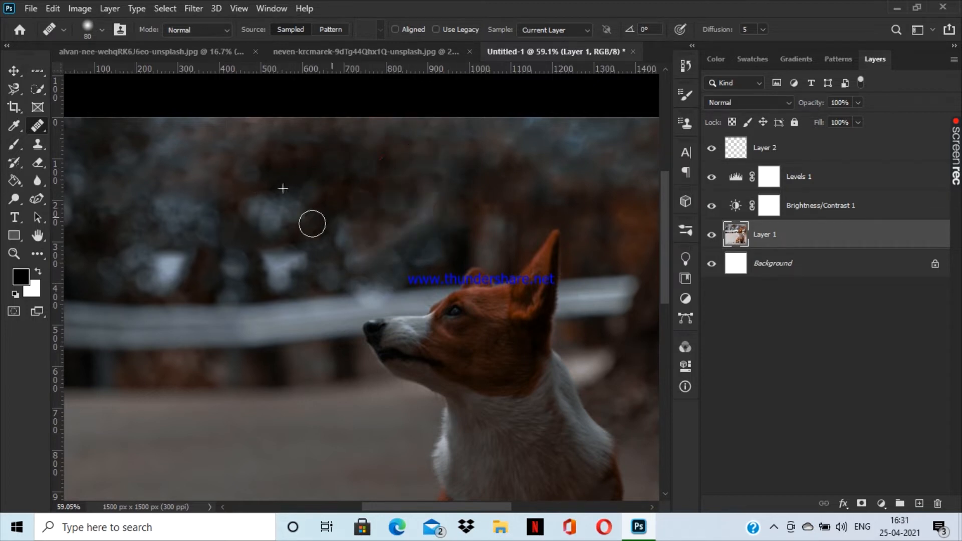
pyautogui.scroll(-2, 300, 251)
pyautogui.scroll(1, 367, 245)
pyautogui.keyDown('alt'); pyautogui.click(422, 188); pyautogui.keyUp('alt')
pyautogui.moveTo(423, 234); pyautogui.dragTo(383, 208)
pyautogui.keyDown('alt'); pyautogui.click(426, 181); pyautogui.keyUp('alt')
pyautogui.moveTo(287, 177)
pyautogui.mouseDown()
pyautogui.moveTo(279, 242)
pyautogui.moveTo(310, 278)
pyautogui.mouseUp()
pyautogui.keyDown('alt'); pyautogui.click(403, 222); pyautogui.keyUp('alt')
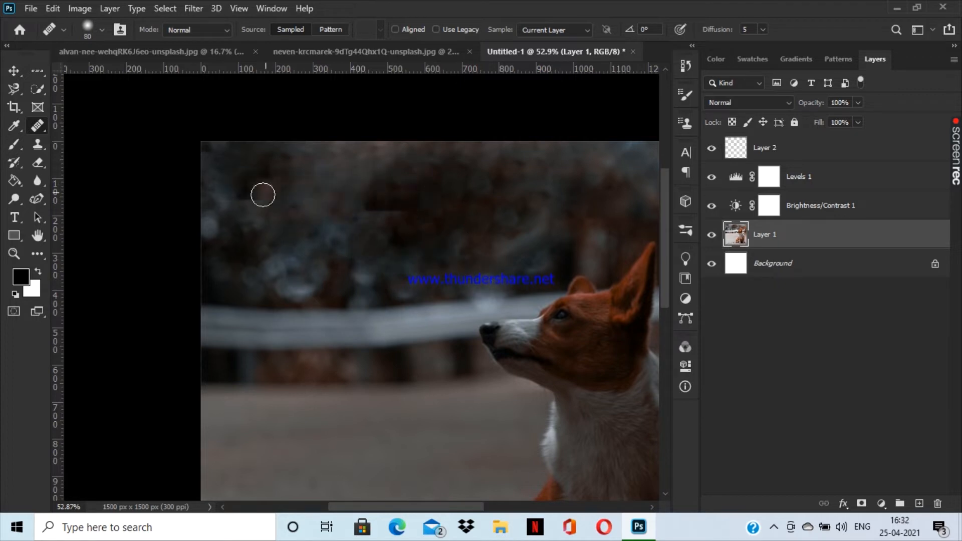
# - Choose the Blur tool with a size of 400 and 100% strength for Layer 1
pyautogui.scroll(-2, 225, 180)
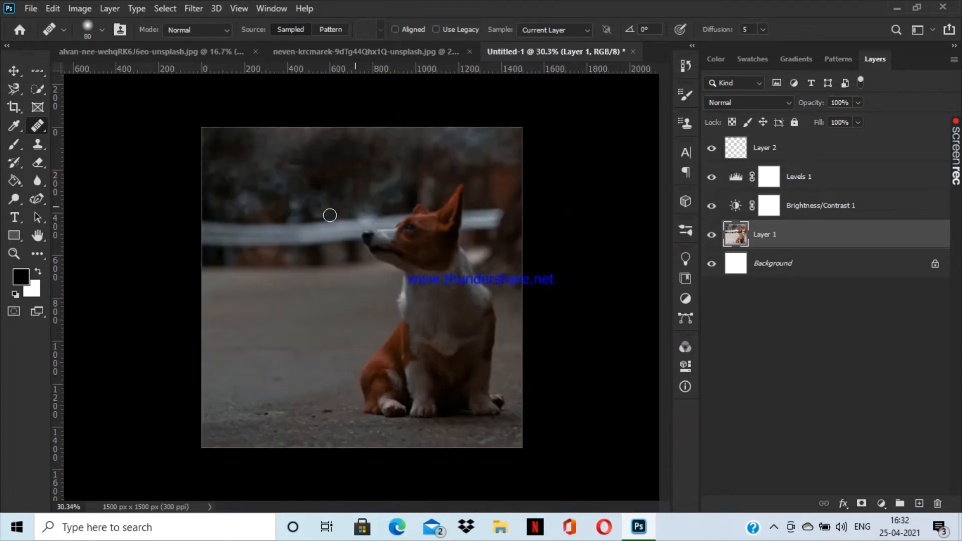
pyautogui.click(38, 181)
pyautogui.press('0')
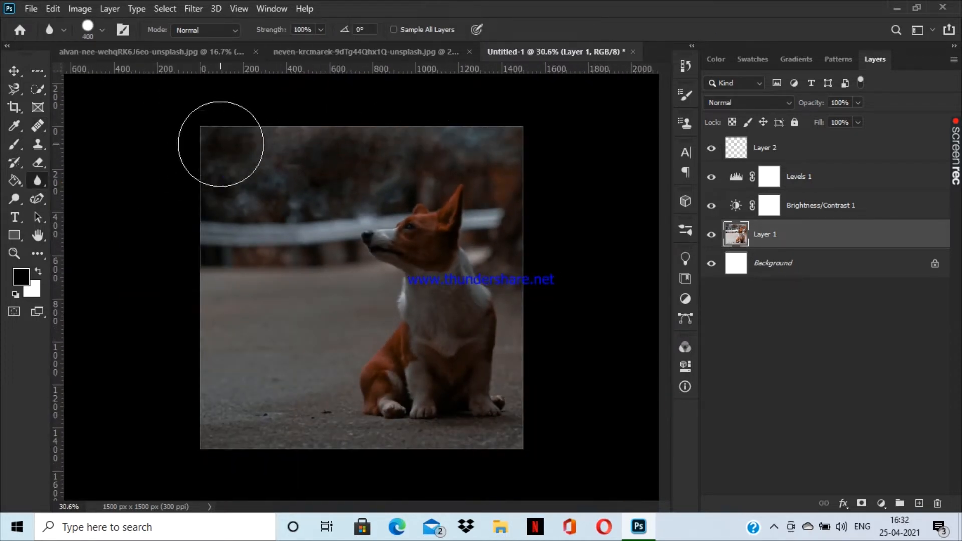
# - Add a new layer above Layer 1 and set up a soft black brush with 13% flow
pyautogui.click(919, 504)
pyautogui.click(14, 144)
pyautogui.click(102, 30)
pyautogui.click(101, 106)
pyautogui.click(103, 30)
pyautogui.click(413, 30)
pyautogui.moveTo(416, 46); pyautogui.dragTo(376, 50)
pyautogui.click(413, 30)
# - Paint soft black shading over the background and ground around the dog, using a brush size of 800
pyautogui.moveTo(213, 135)
pyautogui.mouseDown()
pyautogui.moveTo(369, 159)
pyautogui.moveTo(240, 197)
pyautogui.moveTo(527, 192)
pyautogui.mouseUp()
pyautogui.hotkey('ctrl', 'z')
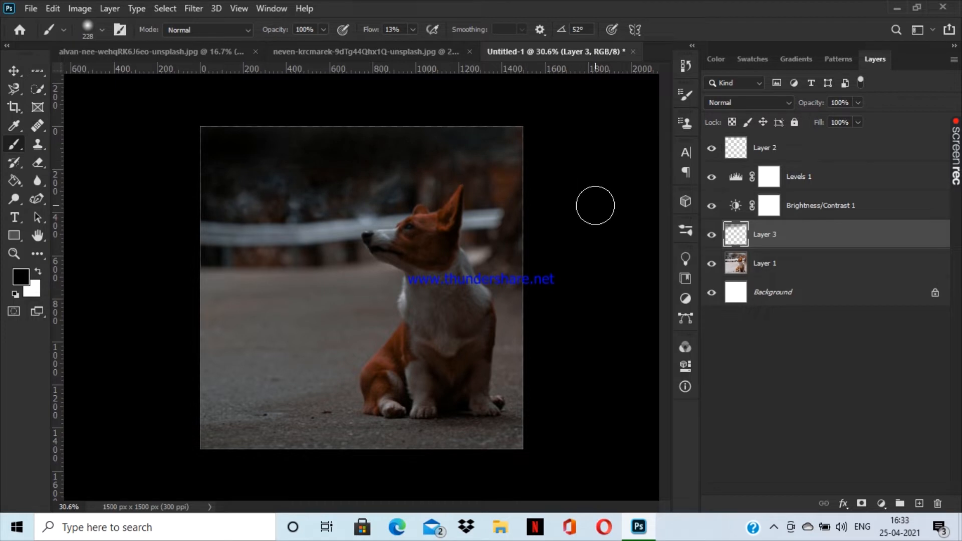
pyautogui.moveTo(249, 170); pyautogui.dragTo(364, 140)
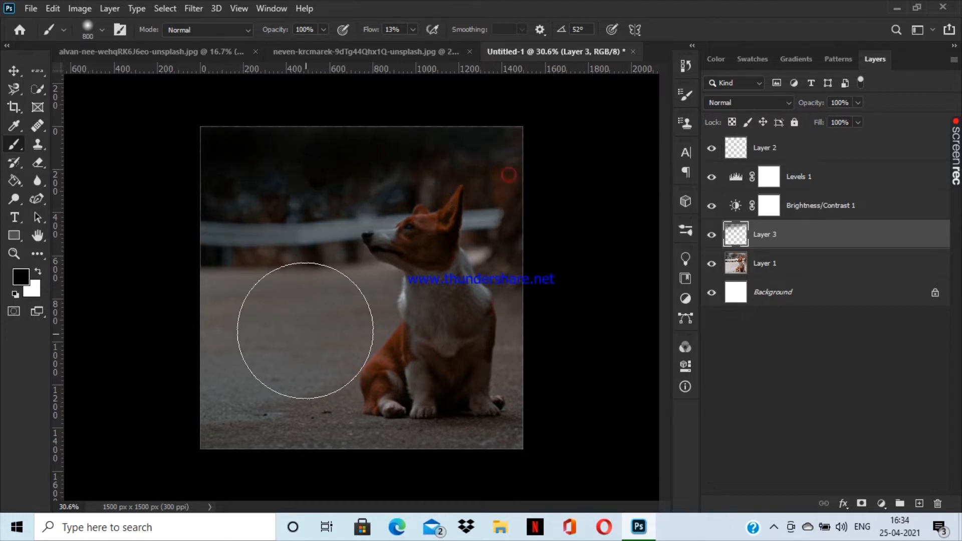
pyautogui.moveTo(306, 331); pyautogui.dragTo(277, 369)
pyautogui.moveTo(251, 224)
pyautogui.mouseDown()
pyautogui.moveTo(397, 468)
pyautogui.moveTo(507, 469)
pyautogui.mouseUp()
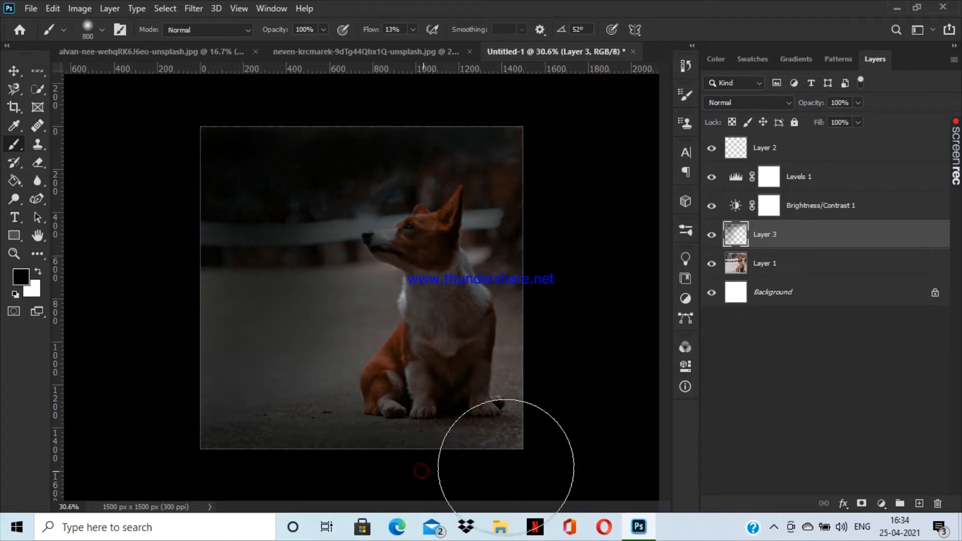
pyautogui.scroll(1, 557, 167)
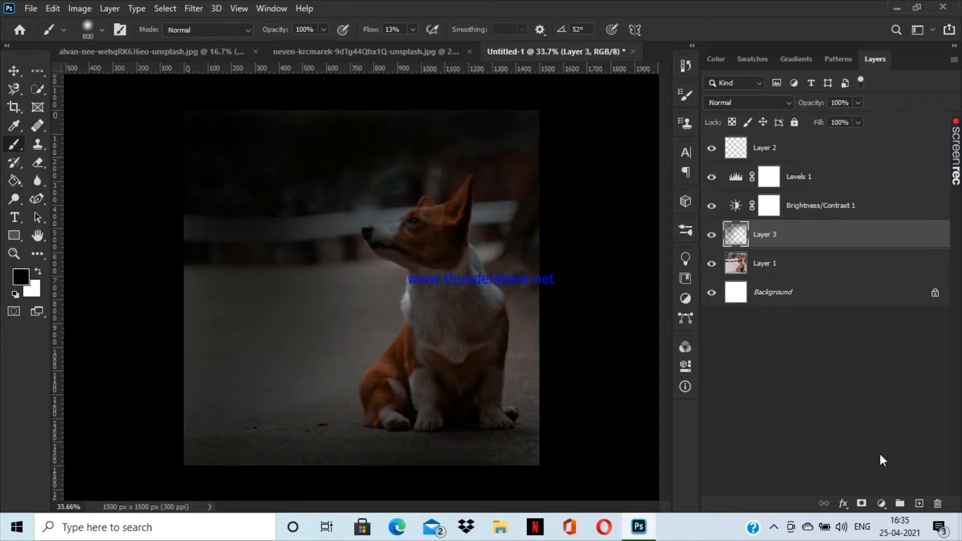
# - Add a Hue/Saturation adjustment layer above Layer 3 and shift the dog's fur toward red
pyautogui.click(883, 503)
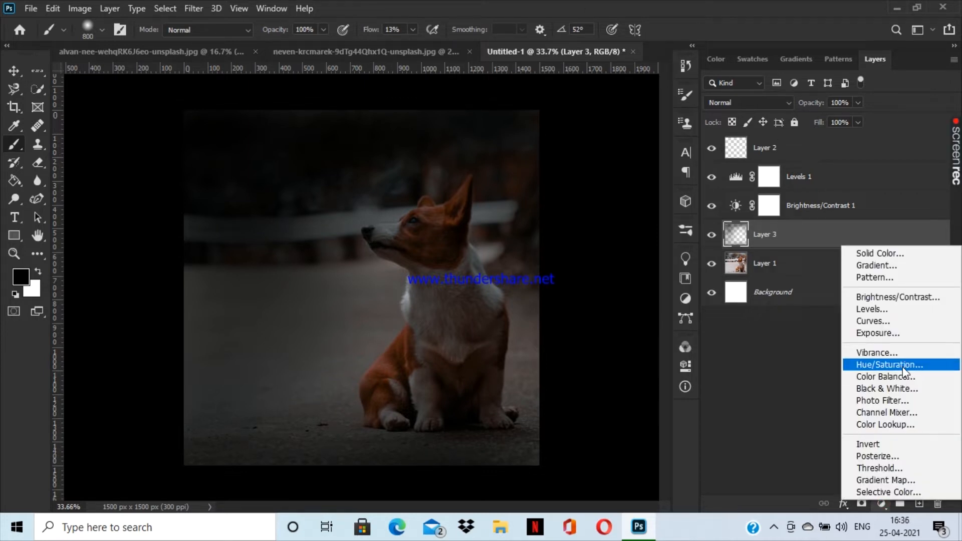
pyautogui.click(904, 366)
pyautogui.moveTo(566, 351); pyautogui.dragTo(552, 354)
pyautogui.moveTo(566, 409)
pyautogui.mouseDown()
pyautogui.moveTo(552, 408)
pyautogui.moveTo(567, 408)
pyautogui.mouseUp()
pyautogui.click(593, 320)
pyautogui.click(573, 501)
pyautogui.click(647, 254)
# - Add a Brightness/Contrast adjustment layer, lower its brightness, and place it between Hue/Saturation 1 and Layer 3
pyautogui.click(885, 505)
pyautogui.click(902, 299)
pyautogui.click(565, 493)
pyautogui.moveTo(565, 339); pyautogui.dragTo(560, 340)
pyautogui.click(565, 492)
pyautogui.moveTo(822, 234); pyautogui.dragTo(822, 276)
pyautogui.click(564, 492)
pyautogui.moveTo(561, 339); pyautogui.dragTo(503, 347)
pyautogui.moveTo(829, 264); pyautogui.dragTo(830, 305)
pyautogui.moveTo(572, 339); pyautogui.dragTo(556, 342)
pyautogui.moveTo(830, 292); pyautogui.dragTo(831, 253)
pyautogui.click(647, 253)
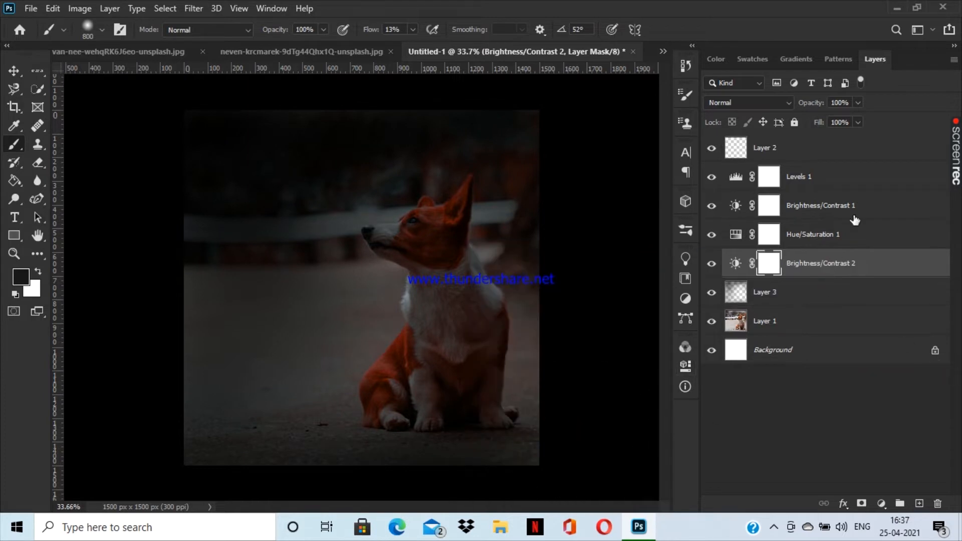
# - Paint black on the Brightness/Contrast 2 mask over the dog's head and chest
pyautogui.moveTo(428, 228); pyautogui.dragTo(440, 314)
pyautogui.scroll(10, 406, 179)
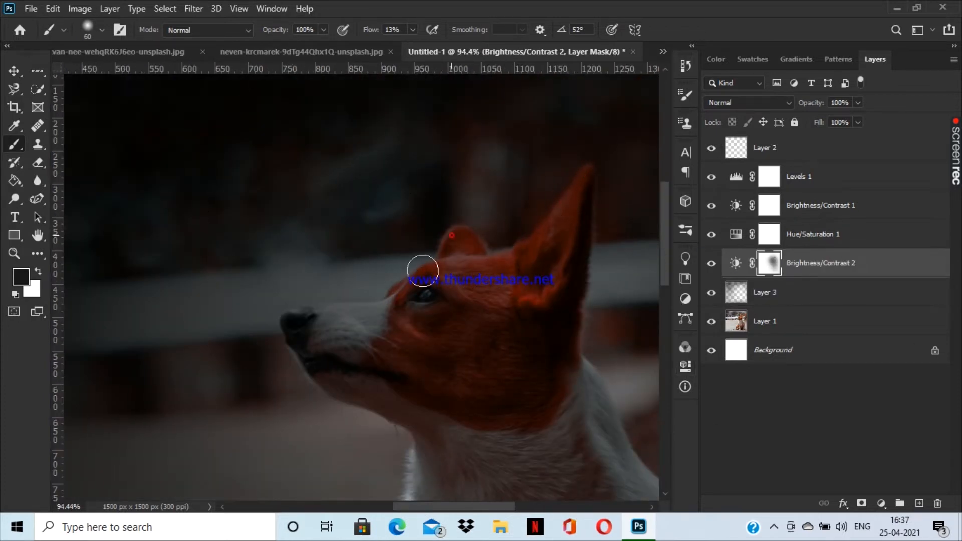
# - Try painting black on the Brightness/Contrast 1 mask over the dog's ears, face and muzzle with a size 60 brush
pyautogui.click(872, 205)
pyautogui.moveTo(579, 173); pyautogui.dragTo(449, 241)
pyautogui.moveTo(479, 276); pyautogui.dragTo(300, 364)
pyautogui.hotkey('ctrl', 'z')
pyautogui.moveTo(311, 320)
pyautogui.mouseDown()
pyautogui.moveTo(373, 317)
pyautogui.moveTo(415, 286)
pyautogui.mouseUp()
pyautogui.scroll(-4, 408, 305)
pyautogui.scroll(2, 427, 260)
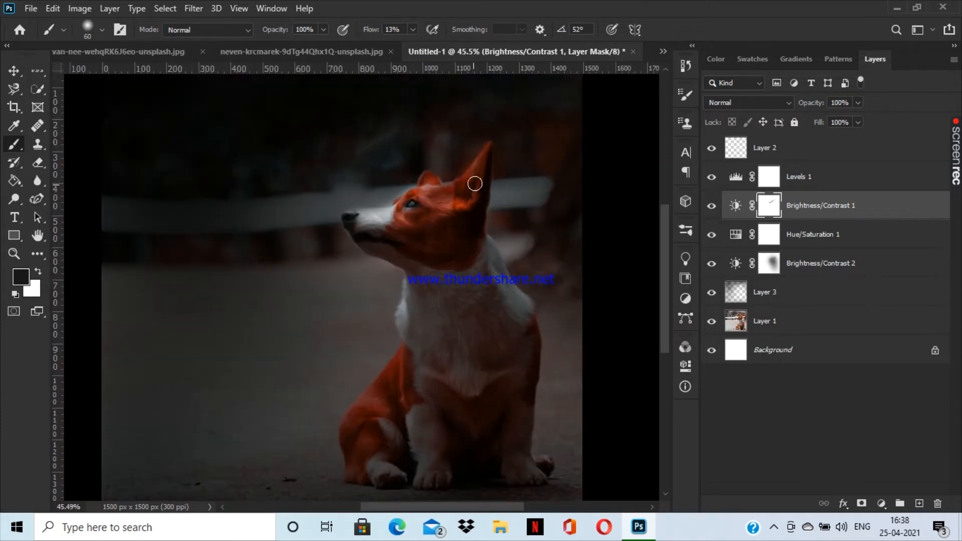
pyautogui.scroll(-1, 464, 200)
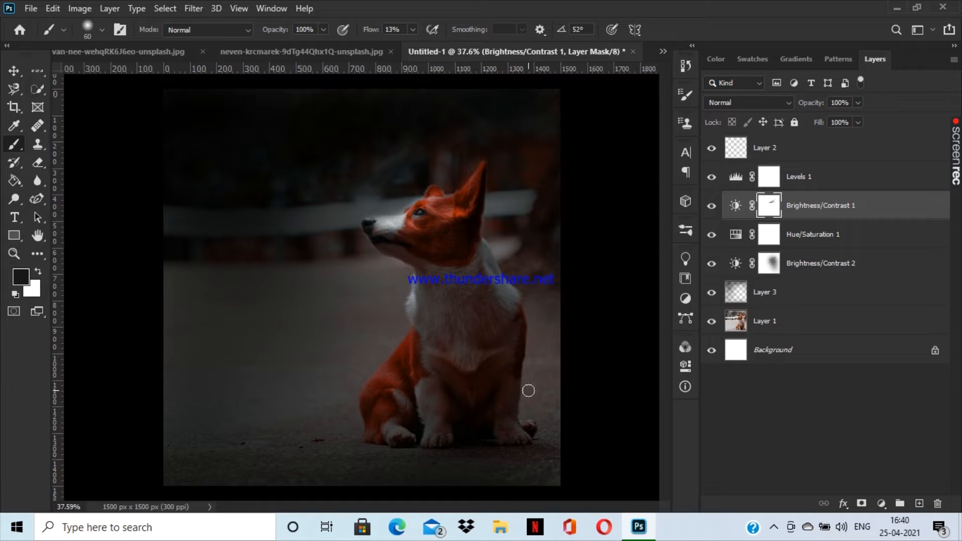
# - Try darkening the surroundings on Layer 2 with a size 600 black brush, and undo the recent strokes
pyautogui.click(795, 151)
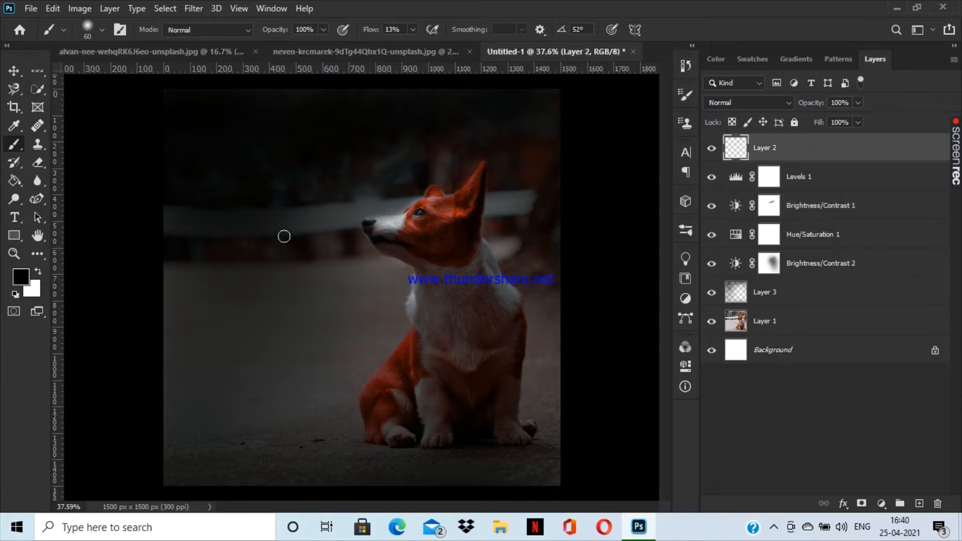
pyautogui.moveTo(600, 304)
pyautogui.mouseDown()
pyautogui.moveTo(232, 339)
pyautogui.moveTo(395, 114)
pyautogui.moveTo(518, 60)
pyautogui.moveTo(563, 121)
pyautogui.mouseUp()
pyautogui.moveTo(230, 300); pyautogui.dragTo(350, 381)
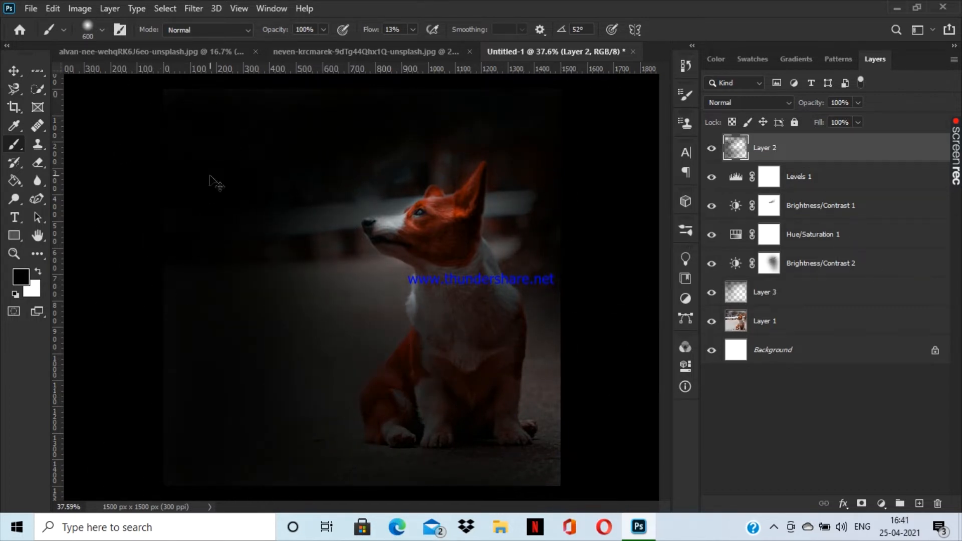
pyautogui.hotkey('ctrl', 'z')
pyautogui.hotkey('ctrl', 'z')
pyautogui.hotkey('ctrl', 'z')
pyautogui.hotkey('ctrl', 'z')
pyautogui.hotkey('ctrl', 'z')
pyautogui.hotkey('ctrl', 'z')
pyautogui.hotkey('ctrl', 'z')
# - Paint more black shading over the background on Layer 3
pyautogui.moveTo(377, 145)
pyautogui.mouseDown()
pyautogui.moveTo(591, 455)
pyautogui.moveTo(344, 380)
pyautogui.moveTo(512, 167)
pyautogui.moveTo(154, 116)
pyautogui.mouseUp()
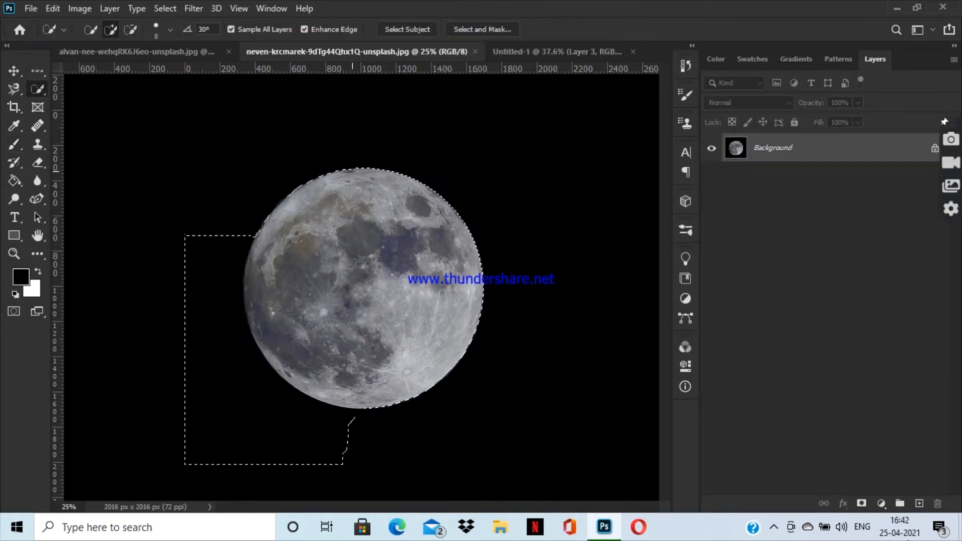
# - Select the moon in the moon photo with the Object Selection tool and copy it to a new layer
pyautogui.moveTo(352, 171); pyautogui.dragTo(260, 216)
pyautogui.hotkey('ctrl', 'd')
pyautogui.rightClick(37, 89)
pyautogui.click(95, 90)
pyautogui.moveTo(178, 127); pyautogui.dragTo(581, 434)
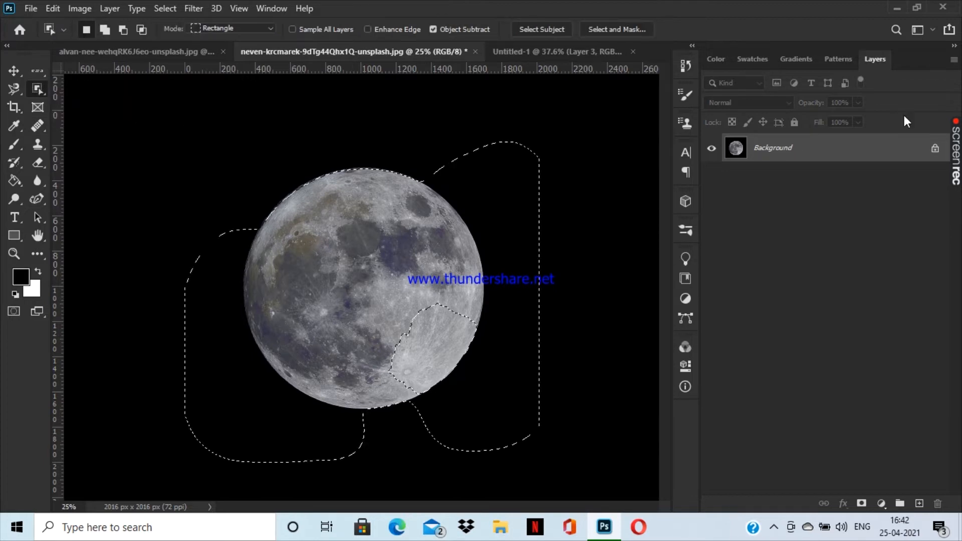
pyautogui.hotkey('ctrl', 'j')
# - Bring the moon into the dog composition, scale it to about 29%, and place it in the dark sky facing the dog
pyautogui.moveTo(783, 154); pyautogui.dragTo(293, 235)
pyautogui.hotkey('ctrl', 't')
pyautogui.press('Escape')
pyautogui.hotkey('ctrl', 't')
pyautogui.moveTo(472, 414); pyautogui.dragTo(331, 203)
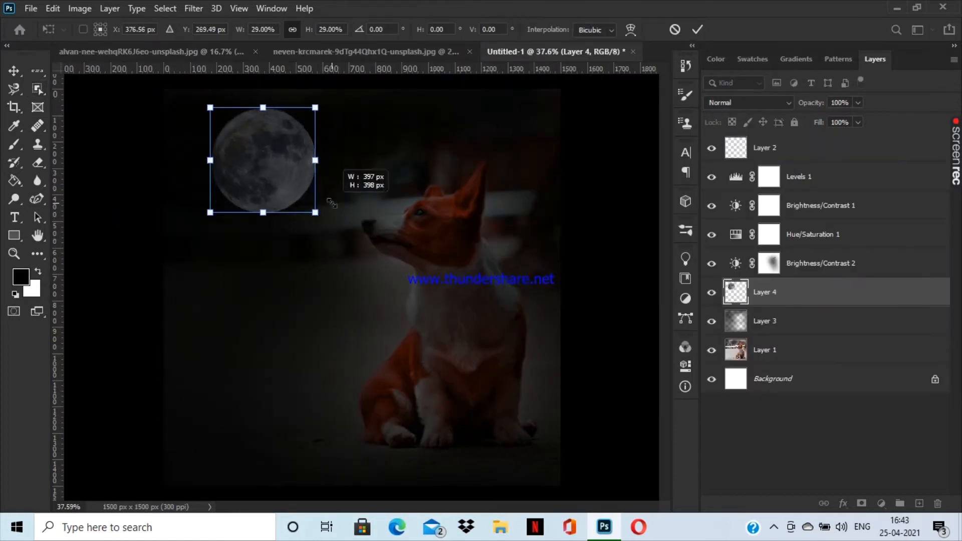
pyautogui.moveTo(275, 153); pyautogui.dragTo(286, 168)
pyautogui.press('Return')
# - Move the moon layer to the top of the layer stack and set its blend mode to Luminosity
pyautogui.moveTo(823, 291); pyautogui.dragTo(817, 137)
pyautogui.click(38, 180)
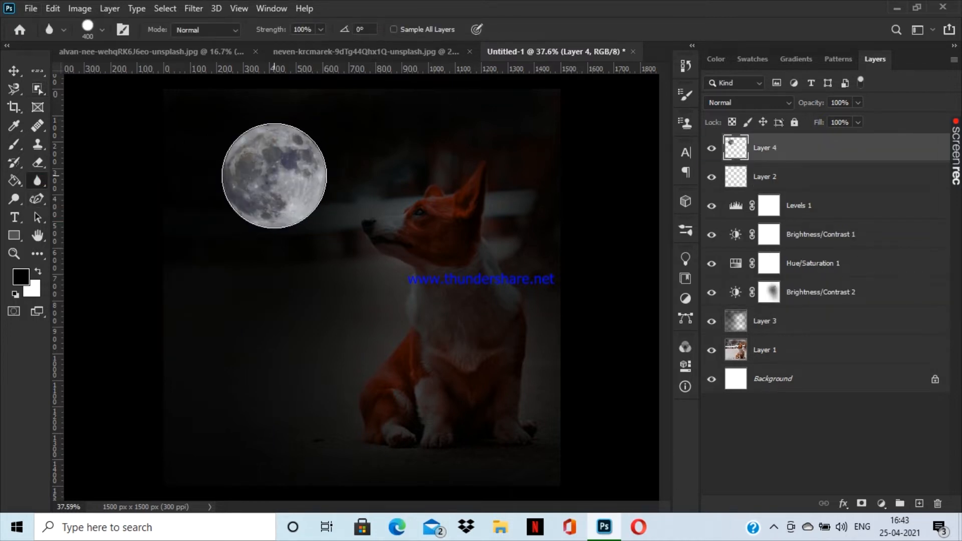
pyautogui.rightClick(832, 147)
pyautogui.click(684, 22)
pyautogui.click(925, 126)
pyautogui.click(927, 163)
pyautogui.scroll(-19, 928, 164)
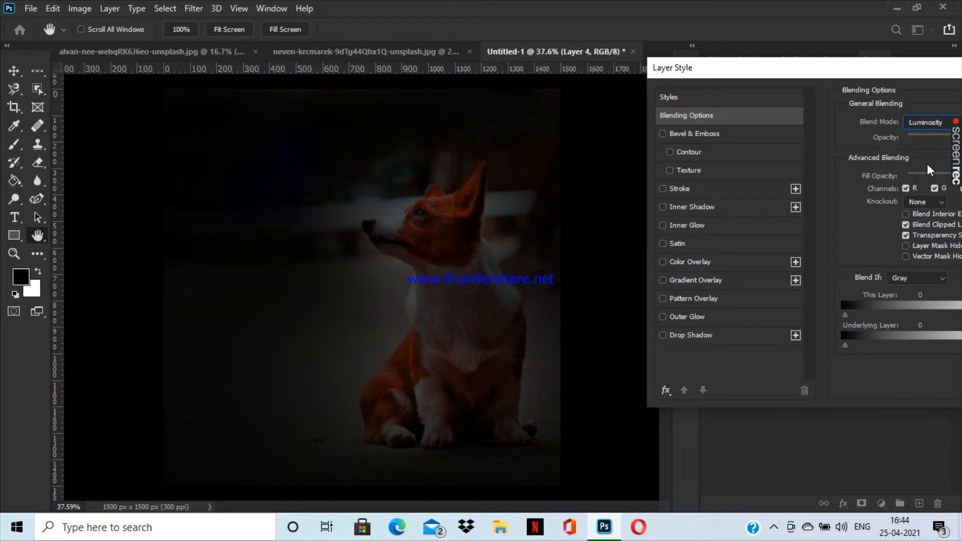
# - Add an Outer Glow to the moon layer with the pale blue color #aec1d4
pyautogui.moveTo(788, 69); pyautogui.dragTo(712, 61)
pyautogui.click(611, 309)
pyautogui.click(802, 163)
pyautogui.click(783, 343)
pyautogui.click(750, 342)
pyautogui.click(705, 288)
pyautogui.click(908, 264)
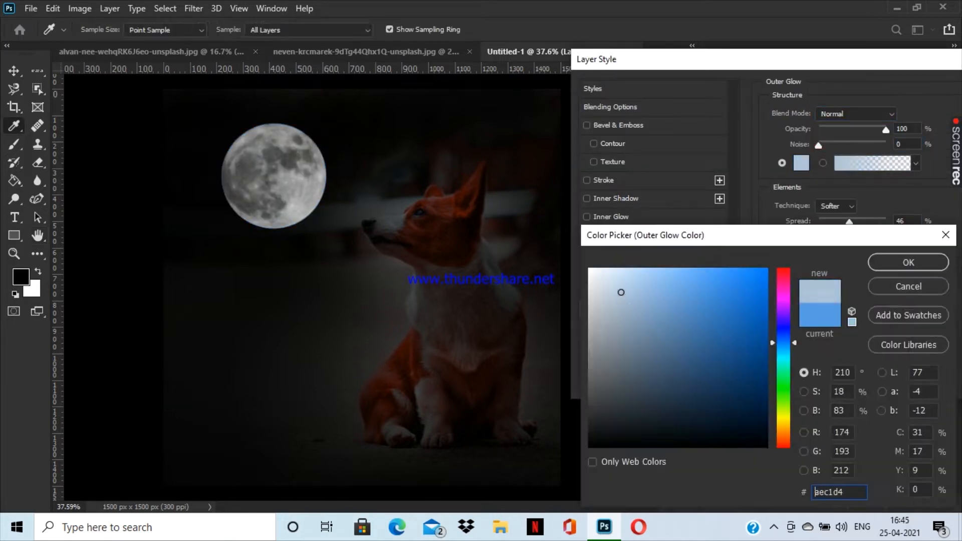
pyautogui.click(909, 262)
# - Set the outer glow's blend mode to Screen, adjust its opacity and spread, increase its size, and apply the layer style
pyautogui.click(856, 114)
pyautogui.click(852, 238)
pyautogui.moveTo(886, 130); pyautogui.dragTo(838, 137)
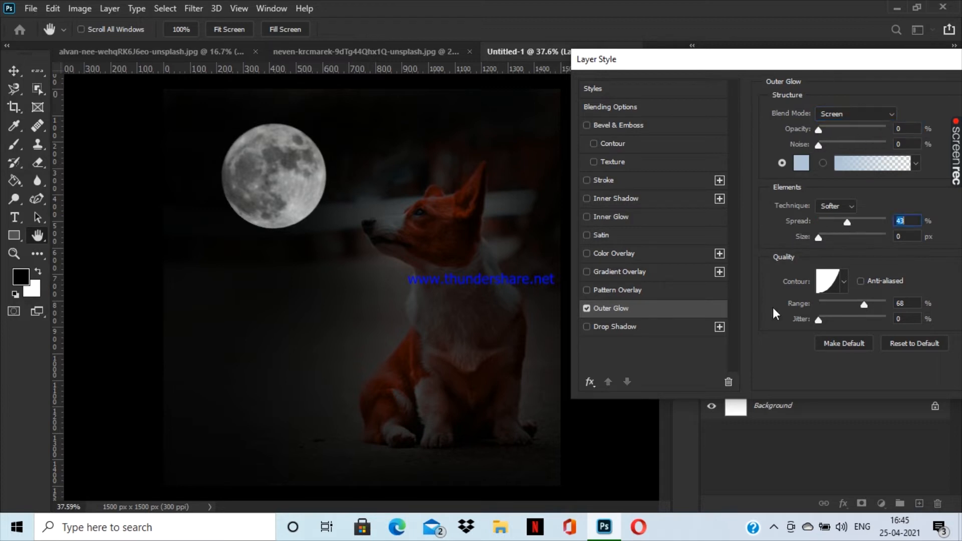
pyautogui.moveTo(847, 223); pyautogui.dragTo(864, 225)
pyautogui.moveTo(819, 131); pyautogui.dragTo(850, 134)
pyautogui.moveTo(864, 223); pyautogui.dragTo(842, 224)
pyautogui.moveTo(832, 238); pyautogui.dragTo(959, 242)
pyautogui.moveTo(849, 131); pyautogui.dragTo(902, 134)
pyautogui.moveTo(842, 223)
pyautogui.mouseDown()
pyautogui.moveTo(797, 218)
pyautogui.moveTo(832, 221)
pyautogui.mouseUp()
pyautogui.moveTo(933, 61); pyautogui.dragTo(842, 91)
pyautogui.click(911, 118)
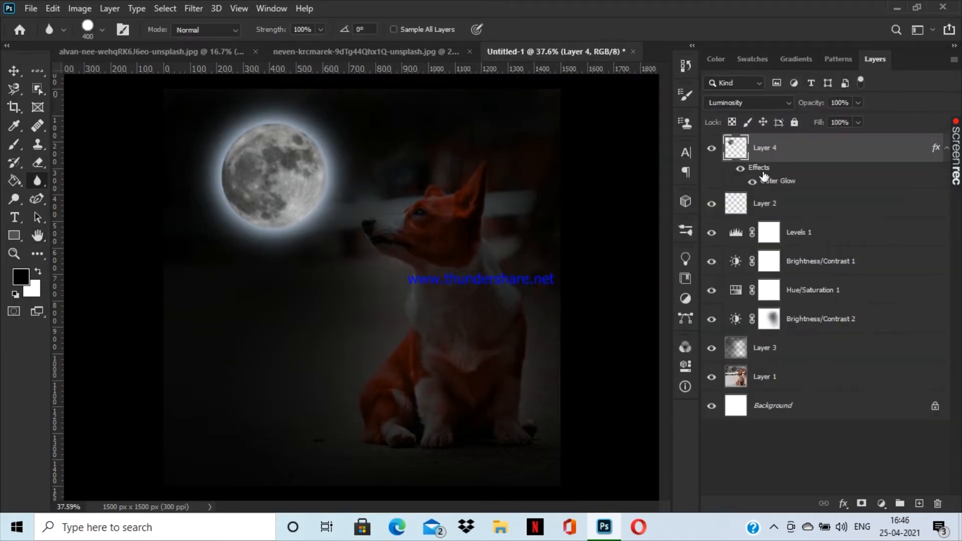
# - Hide the moon layer's effects and trace the moon's outline as a shape with the Curvature Pen tool
pyautogui.rightClick(37, 199)
pyautogui.click(740, 168)
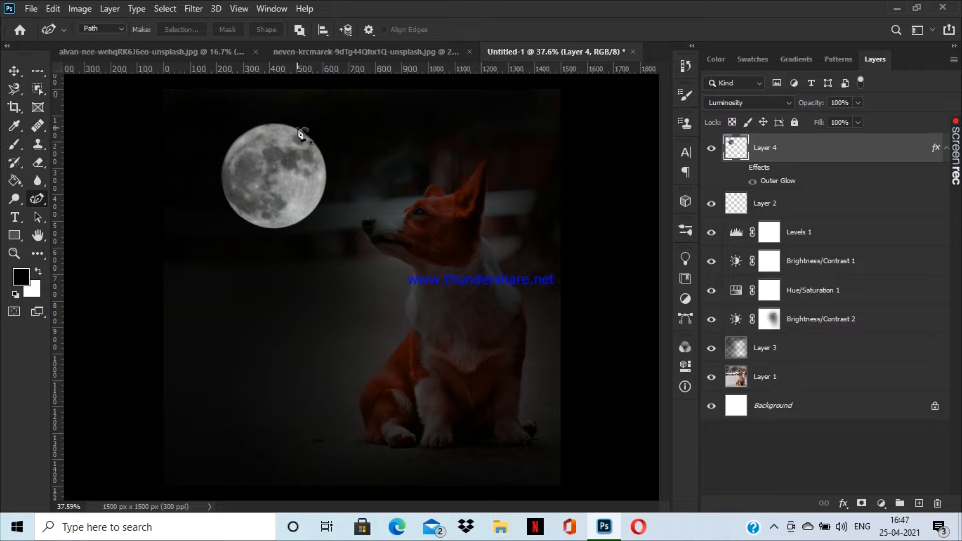
pyautogui.scroll(5, 308, 135)
pyautogui.click(376, 166)
pyautogui.click(379, 193)
pyautogui.click(102, 28)
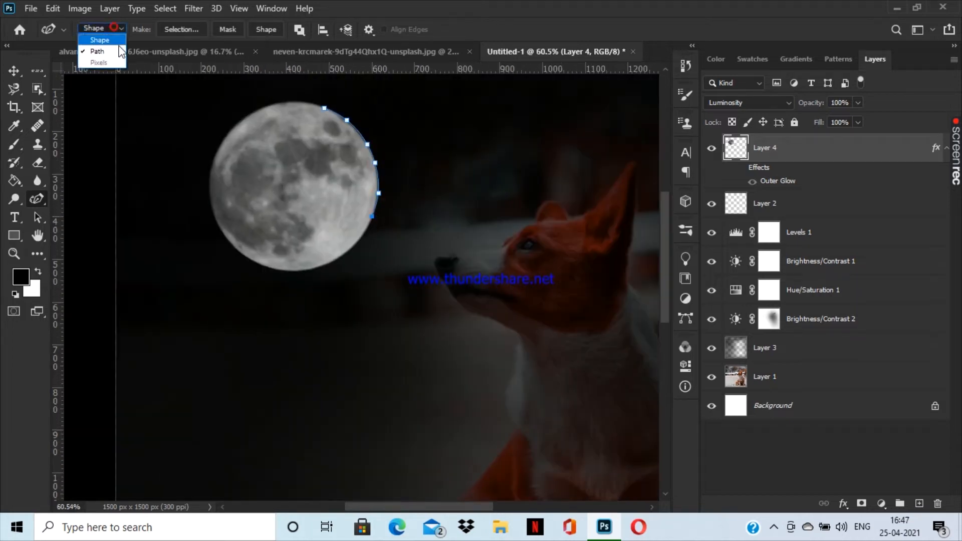
pyautogui.click(102, 39)
pyautogui.click(352, 126)
pyautogui.click(376, 161)
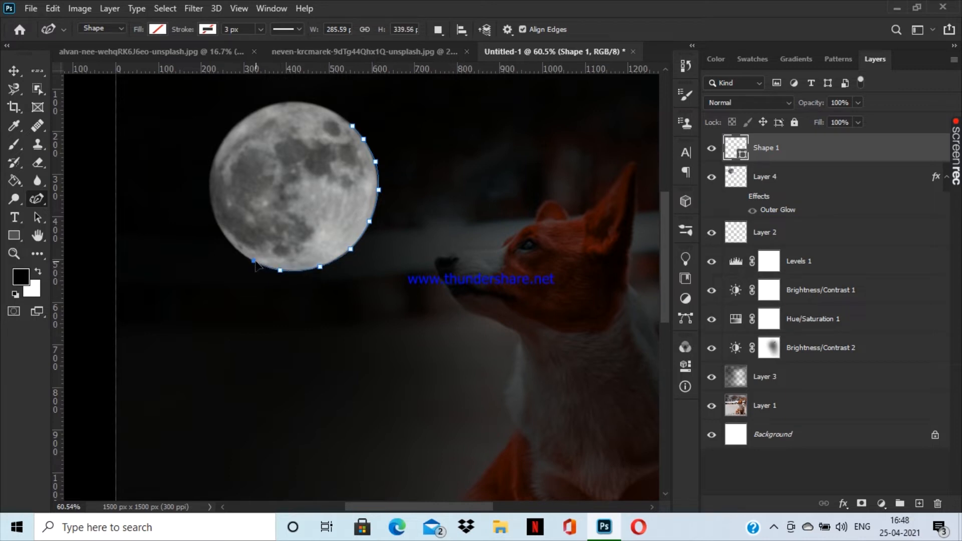
pyautogui.scroll(-2, 337, 194)
# - Add a Solid Color fill layer above the moon outline shape and invert its mask
pyautogui.rightClick(350, 189)
pyautogui.click(881, 503)
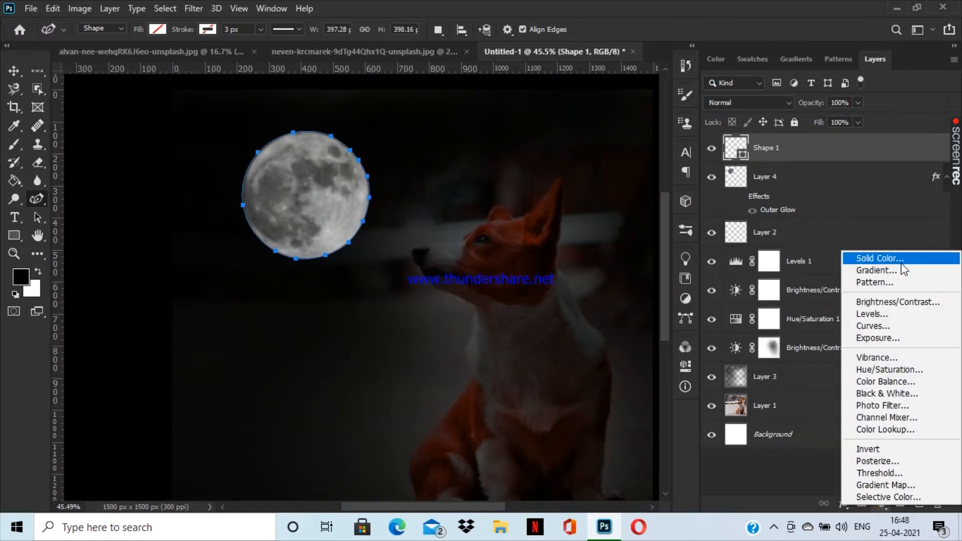
pyautogui.click(881, 259)
pyautogui.click(909, 249)
pyautogui.click(774, 149)
pyautogui.hotkey('ctrl', 'i')
pyautogui.click(767, 176)
pyautogui.click(769, 151)
pyautogui.click(784, 174)
pyautogui.click(772, 153)
pyautogui.press('Delete')
pyautogui.hotkey('ctrl', 'z')
# - Move the color fill layer beneath the moon outline shape and load the outline as a selection
pyautogui.moveTo(773, 154); pyautogui.dragTo(765, 171)
pyautogui.click(823, 150)
pyautogui.keyDown('ctrl'); pyautogui.click(761, 167); pyautogui.keyUp('ctrl')
pyautogui.click(442, 205)
pyautogui.rightClick(321, 200)
pyautogui.click(772, 196)
pyautogui.click(770, 179)
pyautogui.click(359, 193)
pyautogui.hotkey('ctrl', 'z')
pyautogui.click(799, 149)
pyautogui.hotkey('ctrl', 'Return')
# - Change the color fill layer's color to white
pyautogui.click(774, 176)
pyautogui.hotkey('ctrl', 'i')
pyautogui.hotkey('ctrl', 'z')
pyautogui.press('d')
pyautogui.click(737, 180)
pyautogui.doubleClick(737, 181)
pyautogui.click(589, 258)
pyautogui.click(917, 257)
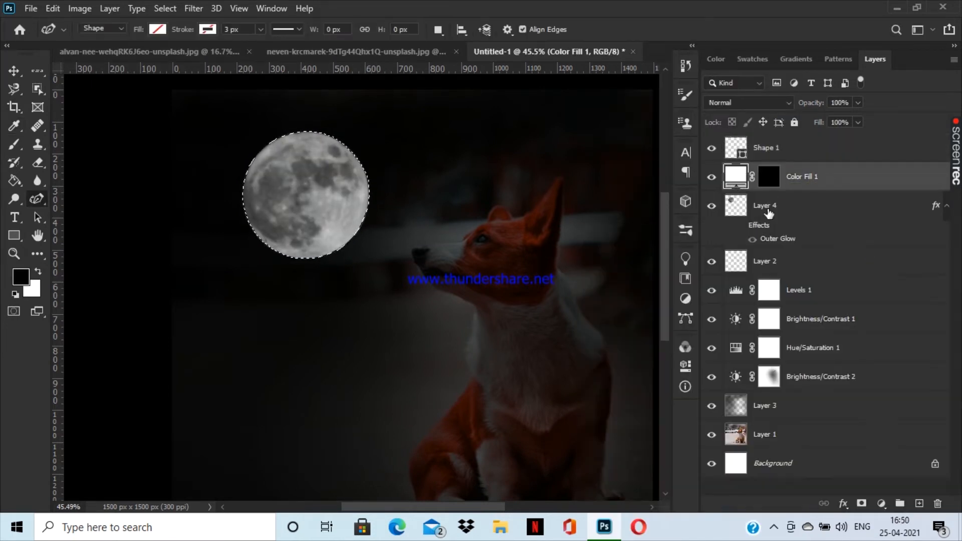
# - Fill the moon selection with white on the color fill layer's mask
pyautogui.click(769, 178)
pyautogui.press('x')
pyautogui.hotkey('ctrl', 'BackSpace')
pyautogui.scroll(-4, 519, 217)
pyautogui.rightClick(825, 177)
pyautogui.press('Escape')
# - Move the moon layer above the color fill layer and delete the moon outline shape layer
pyautogui.moveTo(807, 205); pyautogui.dragTo(809, 163)
pyautogui.click(36, 91)
pyautogui.click(490, 224)
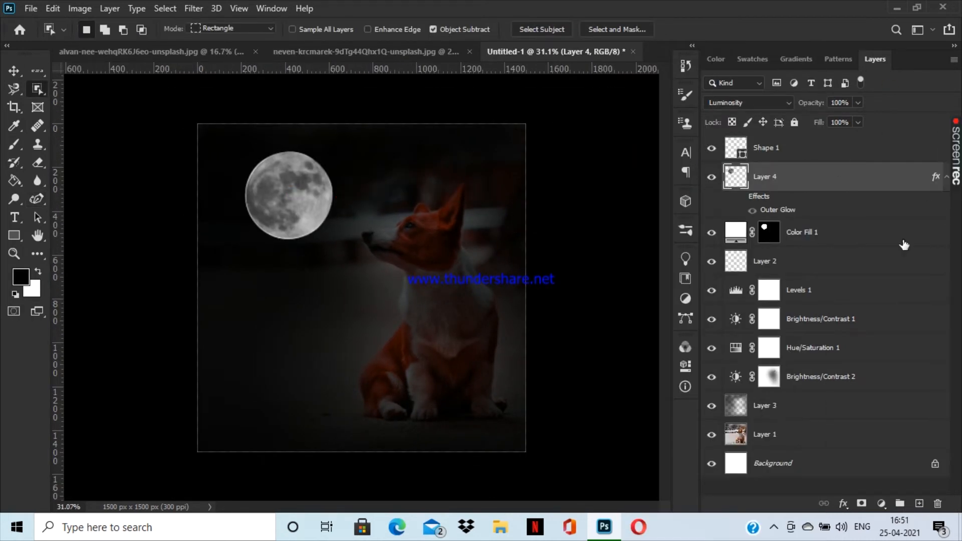
pyautogui.click(801, 148)
pyautogui.press('Delete')
# - Open the color fill layer's blending options and lower the layer opacity to 77%
pyautogui.moveTo(822, 203)
pyautogui.mouseDown()
pyautogui.moveTo(841, 140)
pyautogui.moveTo(823, 185)
pyautogui.mouseUp()
pyautogui.click(747, 178)
pyautogui.rightClick(843, 141)
pyautogui.press('Escape')
pyautogui.rightClick(793, 203)
pyautogui.click(763, 21)
pyautogui.click(407, 339)
pyautogui.moveTo(533, 91); pyautogui.dragTo(684, 54)
pyautogui.moveTo(869, 125); pyautogui.dragTo(826, 125)
# - Add an Outer Glow to the color fill layer, adjusting its opacity and size, and apply the layer style
pyautogui.click(581, 303)
pyautogui.moveTo(801, 217); pyautogui.dragTo(774, 216)
pyautogui.moveTo(825, 125); pyautogui.dragTo(795, 126)
pyautogui.moveTo(790, 217)
pyautogui.mouseDown()
pyautogui.moveTo(828, 218)
pyautogui.moveTo(807, 218)
pyautogui.mouseUp()
pyautogui.click(867, 116)
pyautogui.click(740, 168)
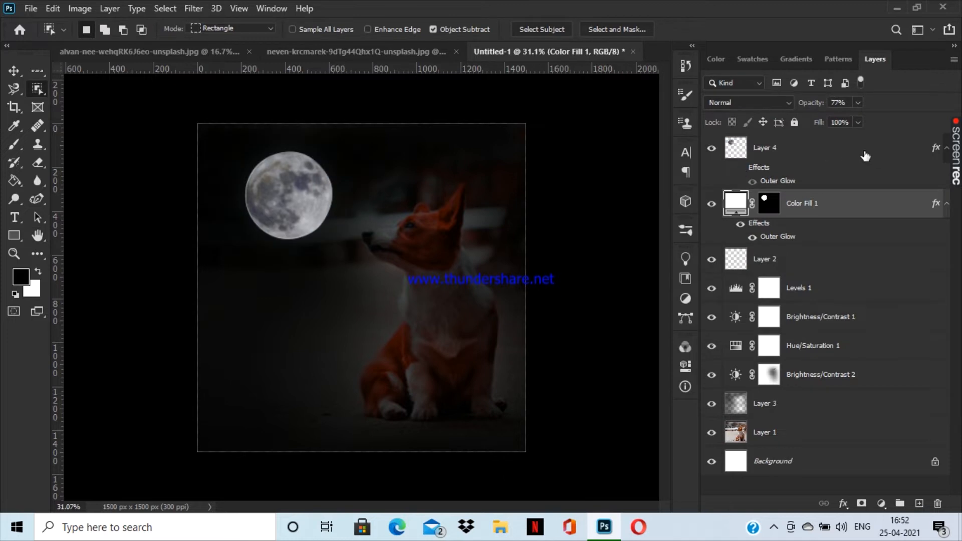
# - Move the moon layer below the color fill layer and try the Exclusion blend mode on it
pyautogui.moveTo(866, 153); pyautogui.dragTo(867, 242)
pyautogui.click(749, 103)
pyautogui.click(737, 183)
pyautogui.press('Down')
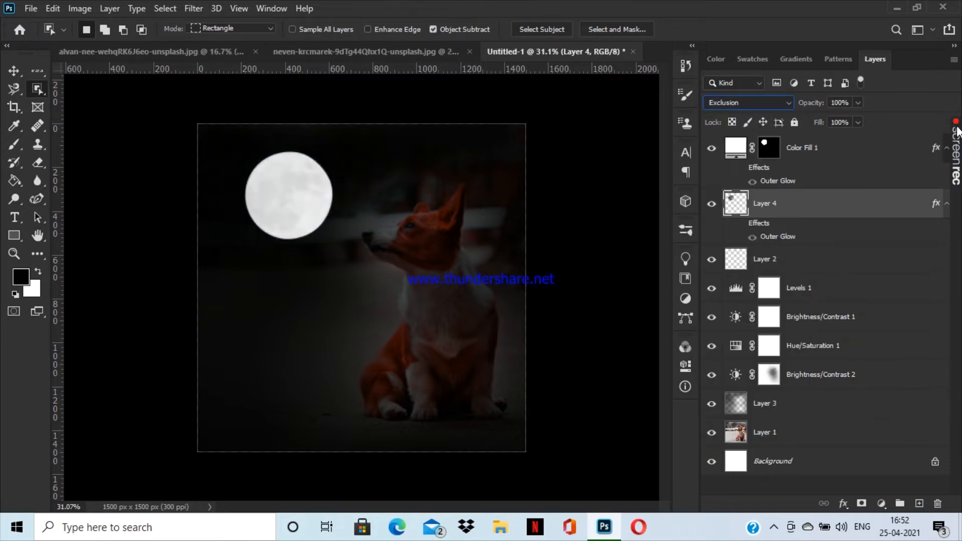
# - Show the moon layer's effects and move the layer back above the color fill layer
pyautogui.click(740, 224)
pyautogui.press('Down')
pyautogui.moveTo(827, 206); pyautogui.dragTo(806, 145)
# - Try several blend modes on the moon layer and set it to Darker Color
pyautogui.click(777, 104)
pyautogui.click(778, 108)
pyautogui.press('Down')
pyautogui.press('Down')
pyautogui.press('Down')
pyautogui.press('Down')
pyautogui.press('Down')
pyautogui.press('Down')
pyautogui.click(768, 105)
pyautogui.click(800, 183)
pyautogui.click(803, 196)
pyautogui.rightClick(812, 148)
pyautogui.click(816, 98)
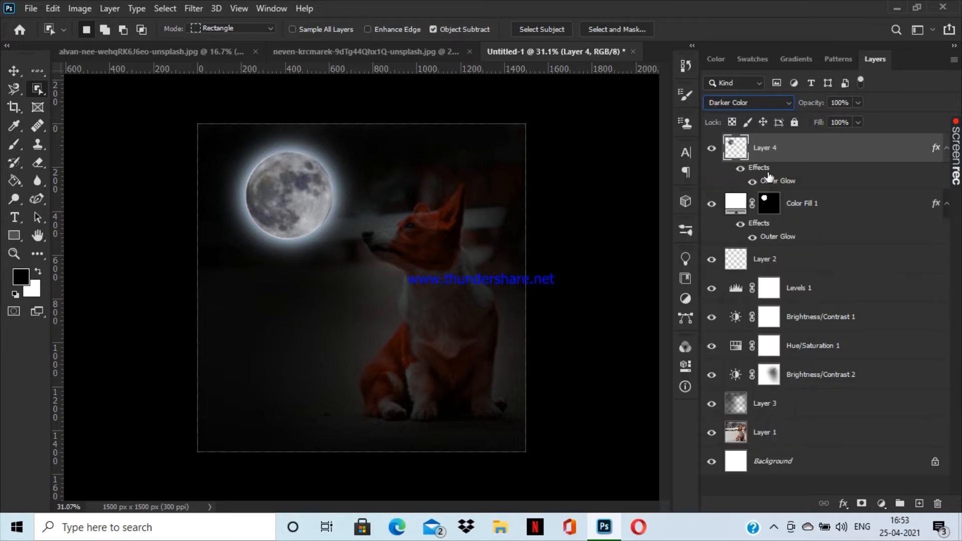
# - Add a Drop Shadow to the moon layer and reduce the shadow's opacity
pyautogui.doubleClick(766, 172)
pyautogui.moveTo(501, 88); pyautogui.dragTo(693, 65)
pyautogui.click(617, 333)
pyautogui.moveTo(889, 141); pyautogui.dragTo(826, 144)
# - Add a reversed radial Gradient Overlay to the moon in Color Burn at 8% opacity and 150% scale, and edit its gradient
pyautogui.click(621, 277)
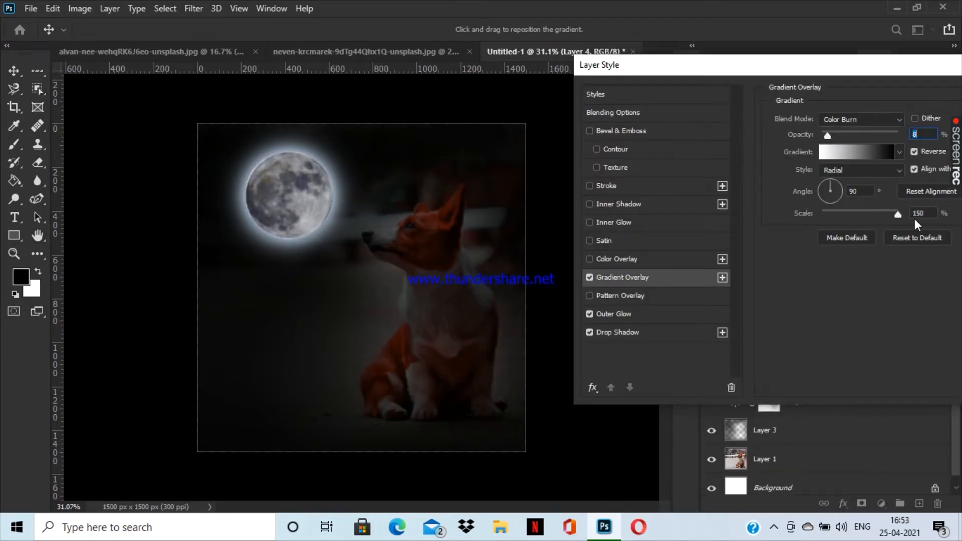
pyautogui.click(857, 151)
pyautogui.moveTo(331, 296); pyautogui.dragTo(620, 299)
pyautogui.click(596, 67)
# - Step through the blend modes of the moon's Gradient Overlay and choose a different one
pyautogui.click(862, 120)
pyautogui.click(867, 135)
pyautogui.press('Down')
pyautogui.press('Down')
pyautogui.press('Down')
pyautogui.press('Down')
pyautogui.press('Down')
pyautogui.press('Down')
pyautogui.press('Down')
pyautogui.press('Down')
pyautogui.press('Down')
pyautogui.moveTo(877, 66); pyautogui.dragTo(921, 81)
# - Add a Color Overlay to the moon, step through its blend modes, and apply the layer style
pyautogui.click(661, 273)
pyautogui.moveTo(781, 78); pyautogui.dragTo(632, 106)
pyautogui.click(806, 163)
pyautogui.click(754, 164)
pyautogui.click(759, 180)
pyautogui.press('Down')
pyautogui.press('Down')
pyautogui.press('Down')
pyautogui.press('Down')
pyautogui.press('Down')
pyautogui.press('Down')
pyautogui.press('Down')
pyautogui.press('Down')
pyautogui.press('Down')
pyautogui.press('Down')
pyautogui.press('Down')
pyautogui.press('Down')
pyautogui.moveTo(752, 105); pyautogui.dragTo(619, 99)
pyautogui.click(829, 132)
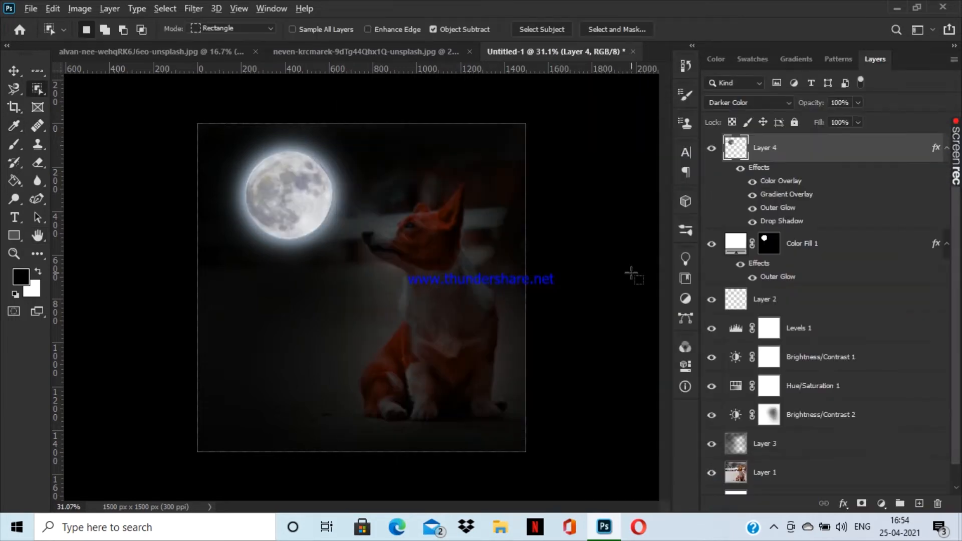
# - Create a new layer above the moon and set the Brush tool to size 100
pyautogui.scroll(5, 355, 150)
pyautogui.click(919, 504)
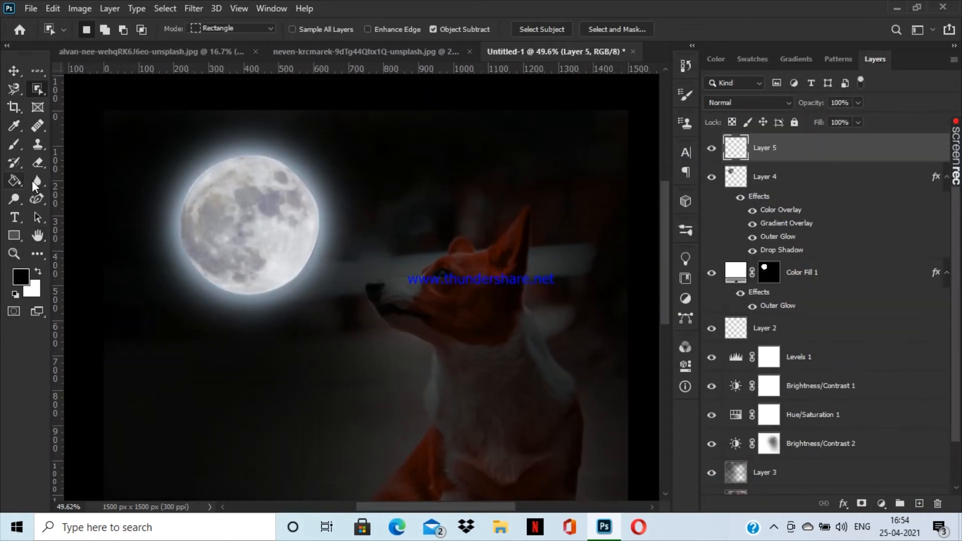
pyautogui.click(14, 144)
pyautogui.press('[')
pyautogui.press('[')
pyautogui.press('[')
pyautogui.press('[')
pyautogui.press('[')
pyautogui.press('[')
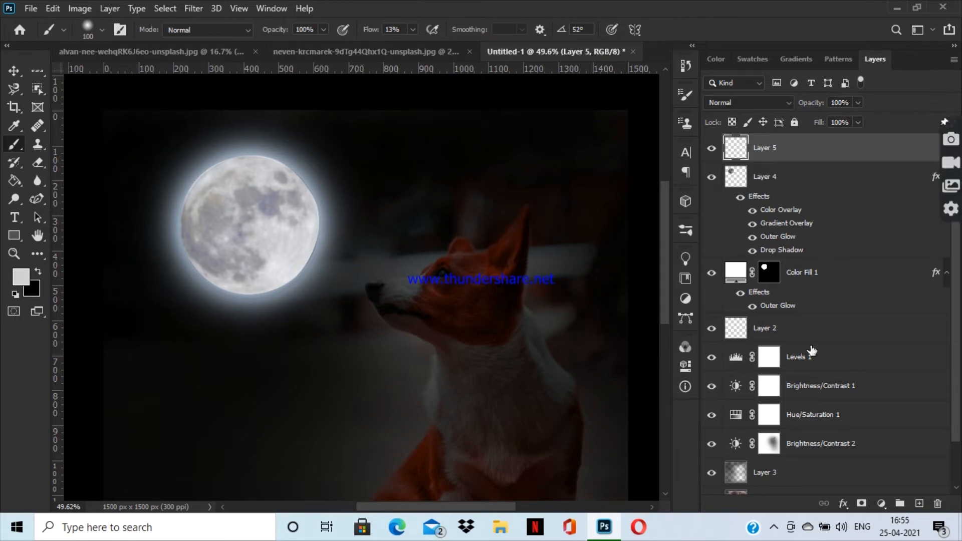
# - Select the dog's head on Layer 1 using the Quick Selection tool at size 10
pyautogui.scroll(-3, 351, 271)
pyautogui.scroll(-3, 822, 436)
pyautogui.click(821, 445)
pyautogui.rightClick(37, 89)
pyautogui.click(100, 102)
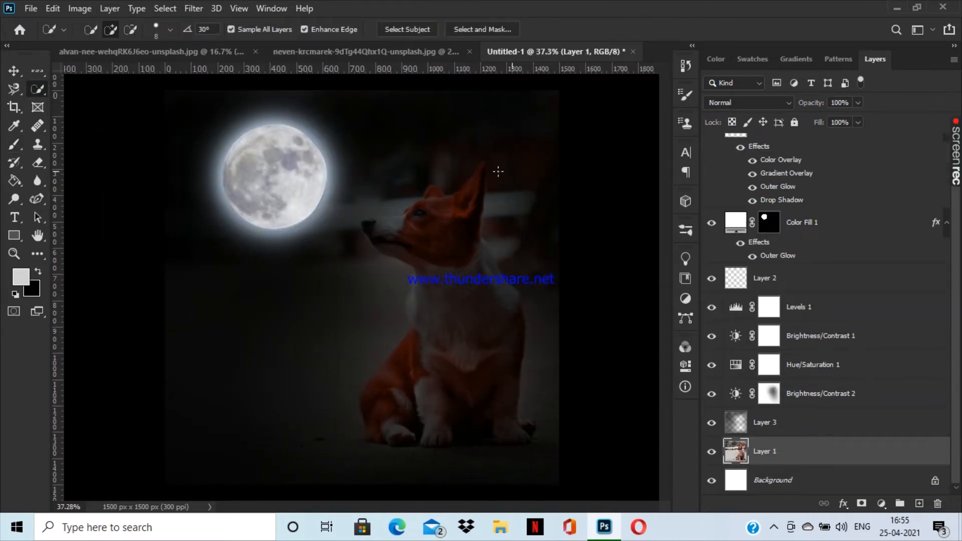
pyautogui.scroll(2, 479, 173)
pyautogui.press(']')
pyautogui.press(']')
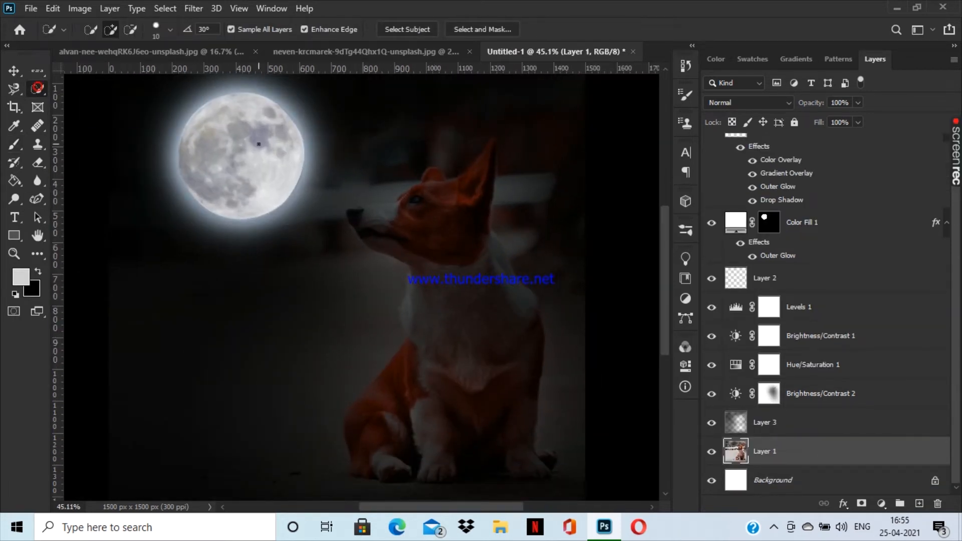
pyautogui.moveTo(367, 222); pyautogui.dragTo(451, 226)
pyautogui.rightClick(451, 201)
pyautogui.click(422, 96)
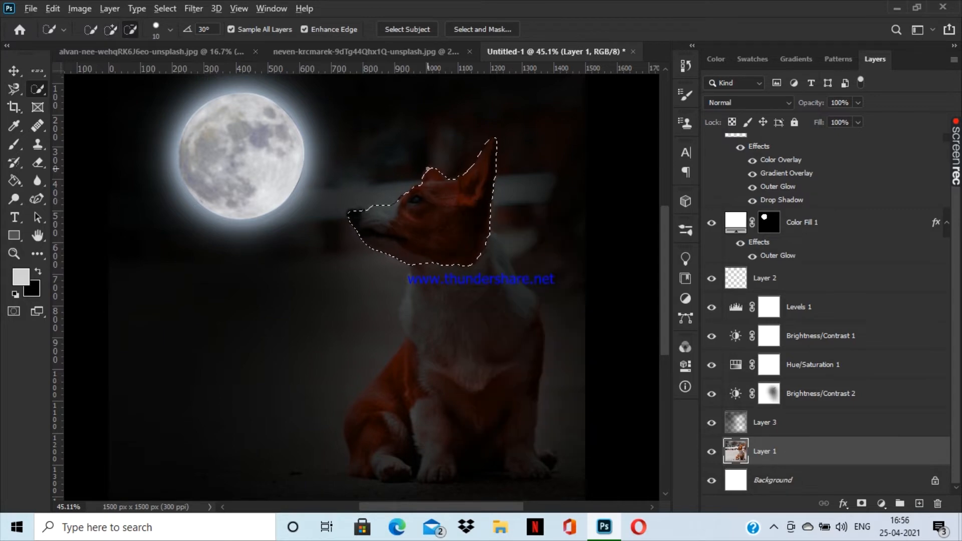
# - Refine the selection along the dog's muzzle and forehead and copy the head to a new layer
pyautogui.scroll(8, 423, 96)
pyautogui.moveTo(295, 321); pyautogui.dragTo(404, 290)
pyautogui.rightClick(438, 109)
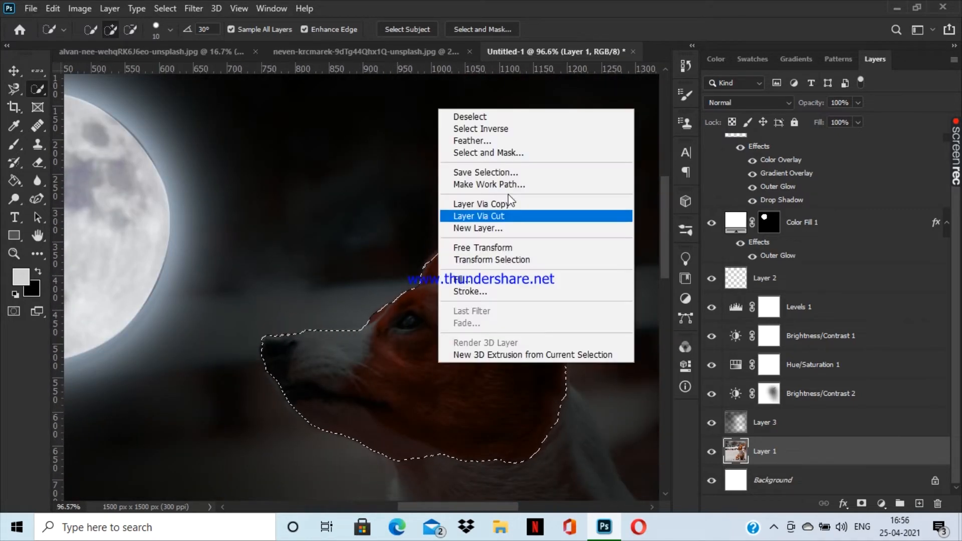
pyautogui.click(509, 204)
# - Try the preview modes and transparency of Select and Mask on the copied dog's head layer
pyautogui.scroll(-10, 509, 204)
pyautogui.click(483, 29)
pyautogui.click(820, 115)
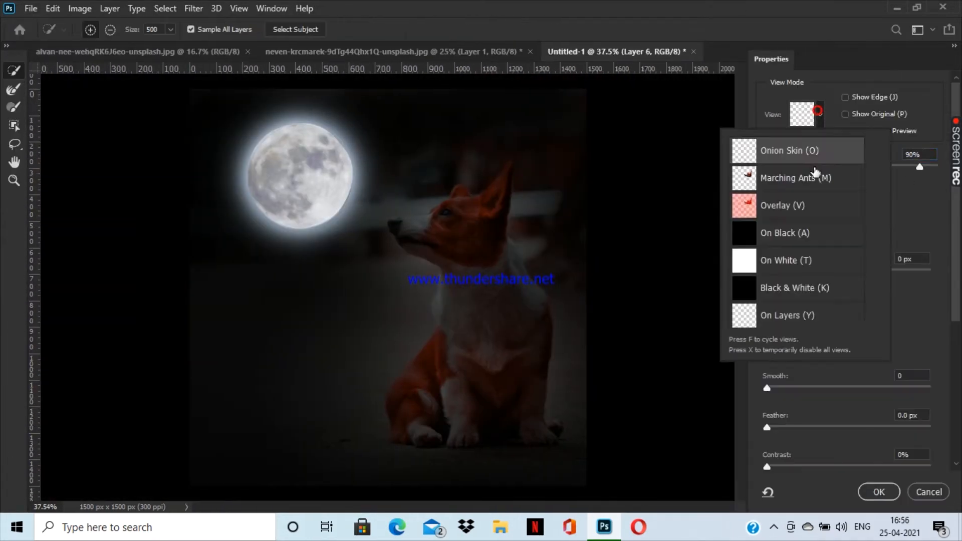
pyautogui.click(848, 232)
pyautogui.moveTo(937, 168); pyautogui.dragTo(940, 167)
pyautogui.click(879, 493)
# - Move the copied head layer to the very top of the layer stack
pyautogui.scroll(3, 837, 351)
pyautogui.click(842, 148)
pyautogui.scroll(-5, 848, 318)
pyautogui.click(857, 422)
pyautogui.click(870, 393)
pyautogui.press('Delete')
pyautogui.moveTo(857, 422); pyautogui.dragTo(817, 171)
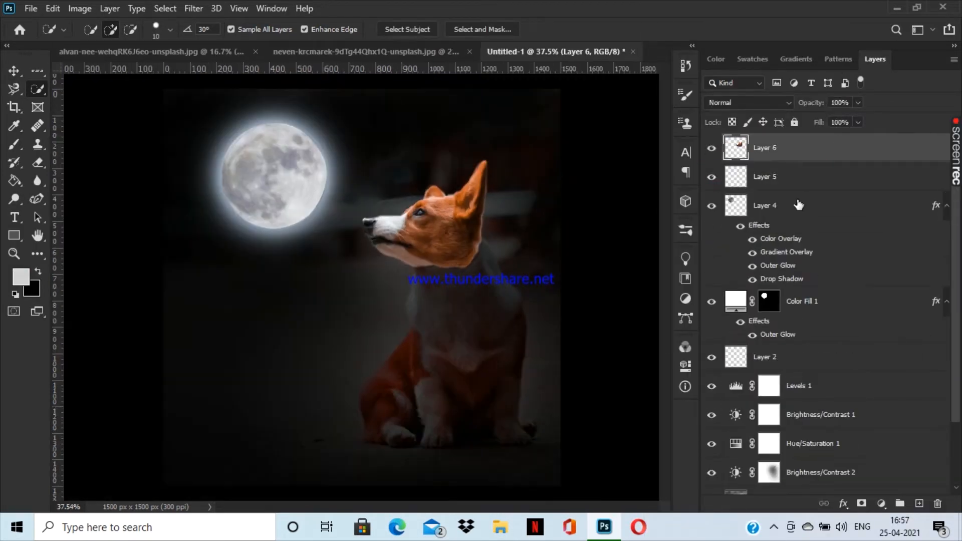
# - Reopen the head layer in Select and Mask and select the dog's head with the Quick Selection tool
pyautogui.hotkey('ctrl', 'alt', 'r')
pyautogui.click(15, 90)
pyautogui.scroll(5, 451, 236)
pyautogui.click(451, 236)
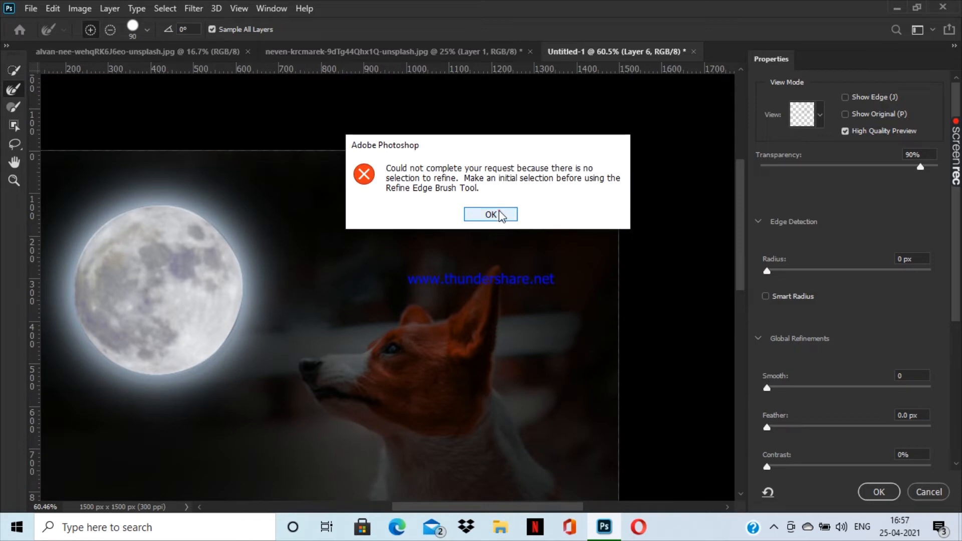
pyautogui.click(501, 215)
pyautogui.click(14, 71)
pyautogui.click(429, 337)
# - Refine the edges of the head with the Refine Edge Brush and output it as a masked copy of Layer 6
pyautogui.click(14, 89)
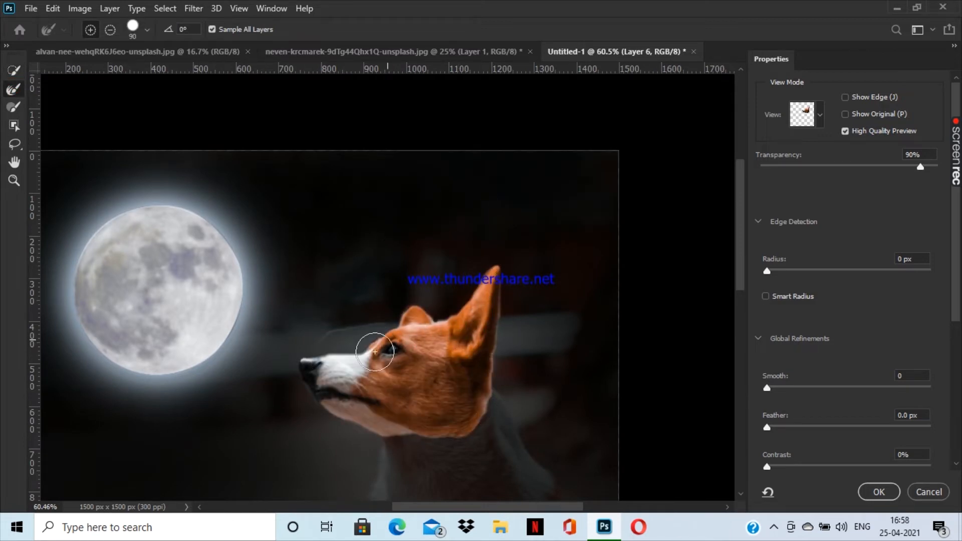
pyautogui.scroll(4, 375, 352)
pyautogui.moveTo(412, 266); pyautogui.dragTo(311, 289)
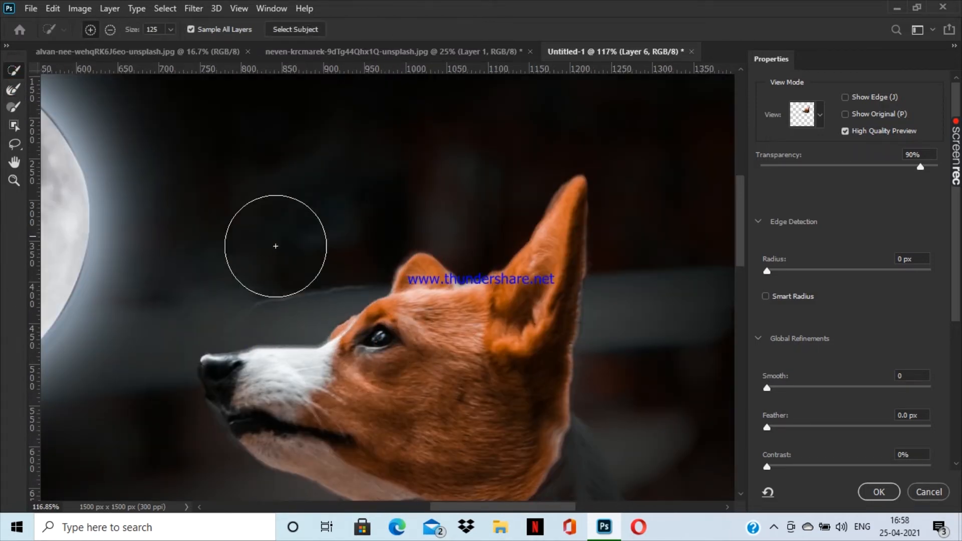
pyautogui.scroll(-4, 464, 324)
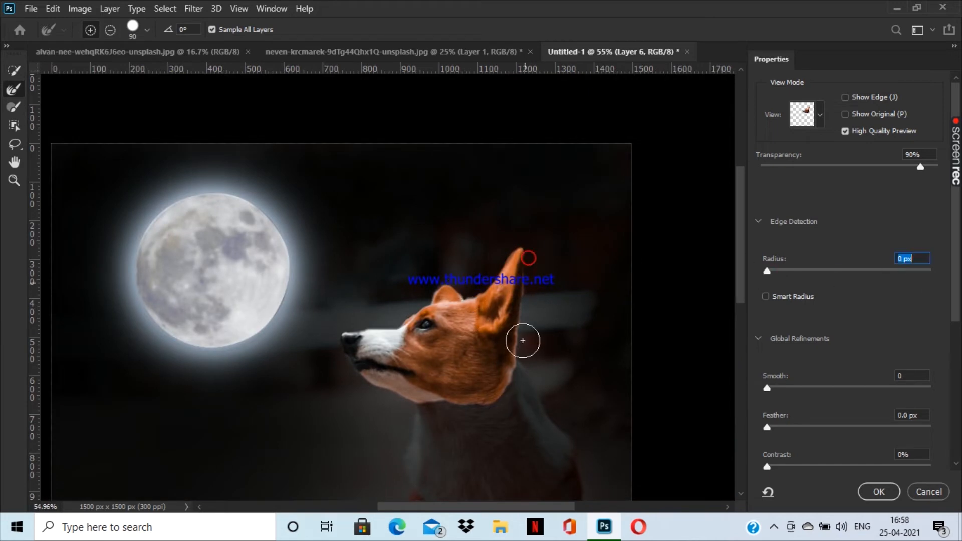
pyautogui.press('Return')
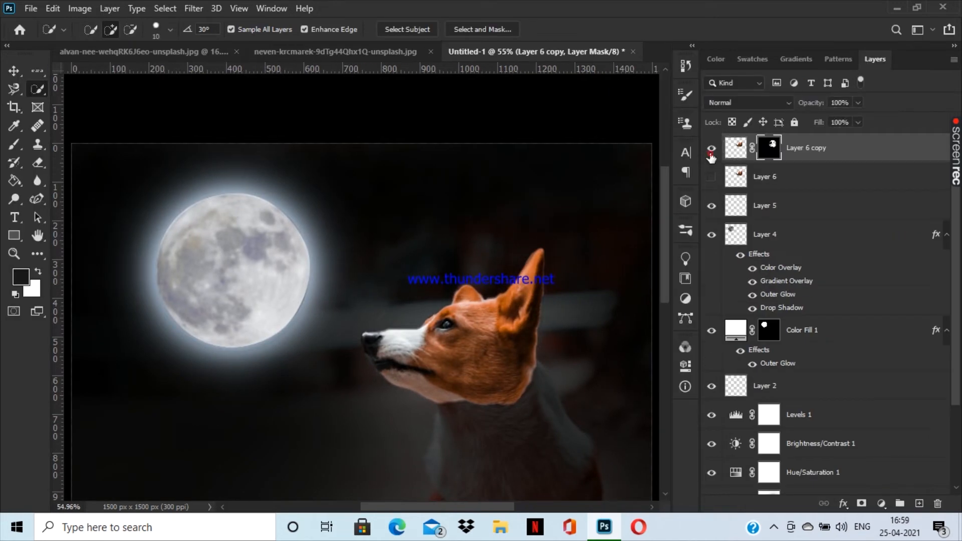
pyautogui.click(711, 148)
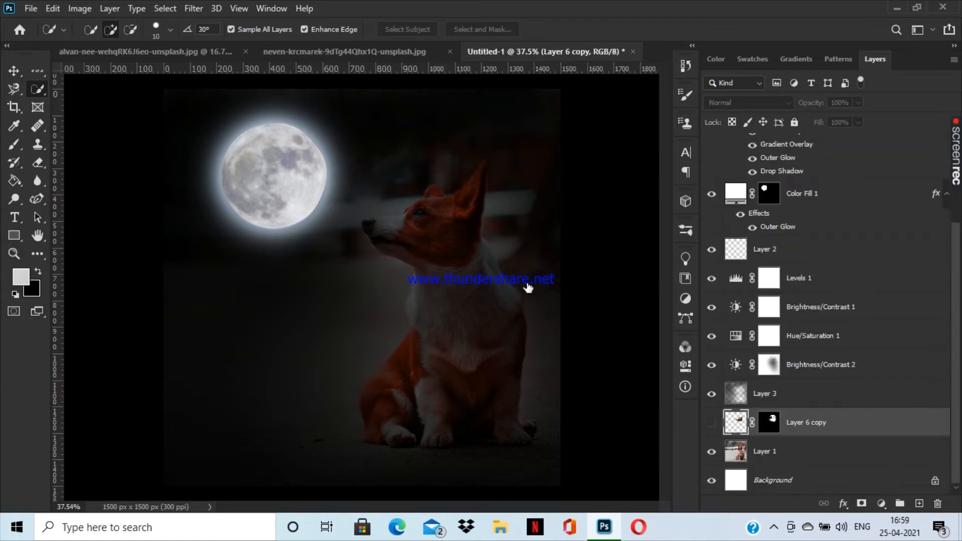
# - Try adding a second mask to Layer 6 copy above Layer 1 and switch to the Brush tool
pyautogui.scroll(8, 450, 206)
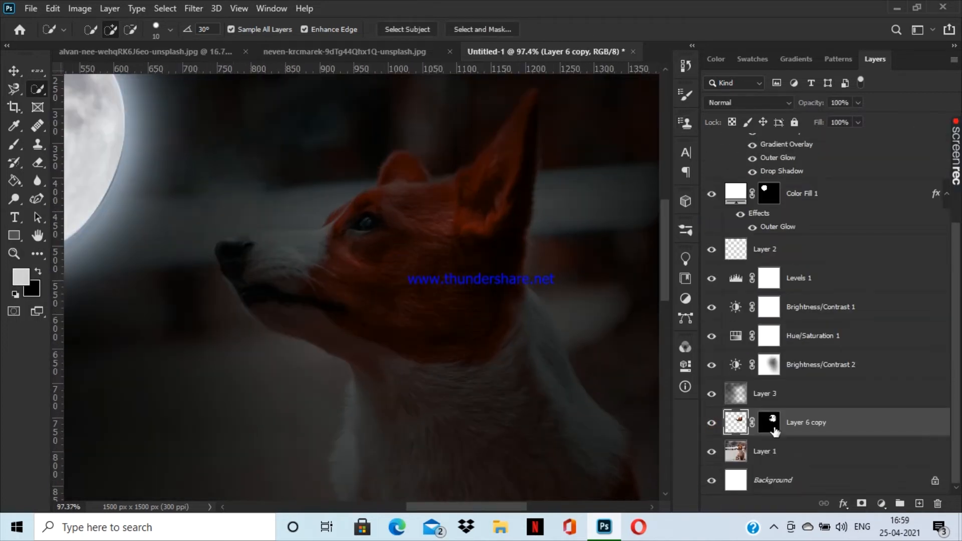
pyautogui.click(881, 504)
pyautogui.click(840, 498)
pyautogui.click(861, 504)
pyautogui.click(14, 145)
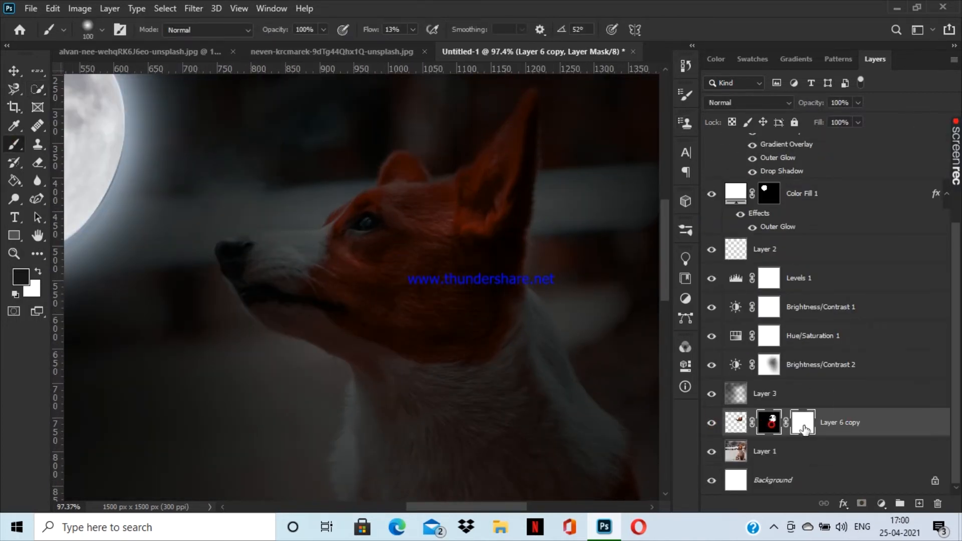
pyautogui.rightClick(777, 432)
pyautogui.click(813, 296)
pyautogui.scroll(3, 438, 190)
pyautogui.scroll(-2, 438, 179)
# - Set the Brush tool's size to 105
pyautogui.click(413, 30)
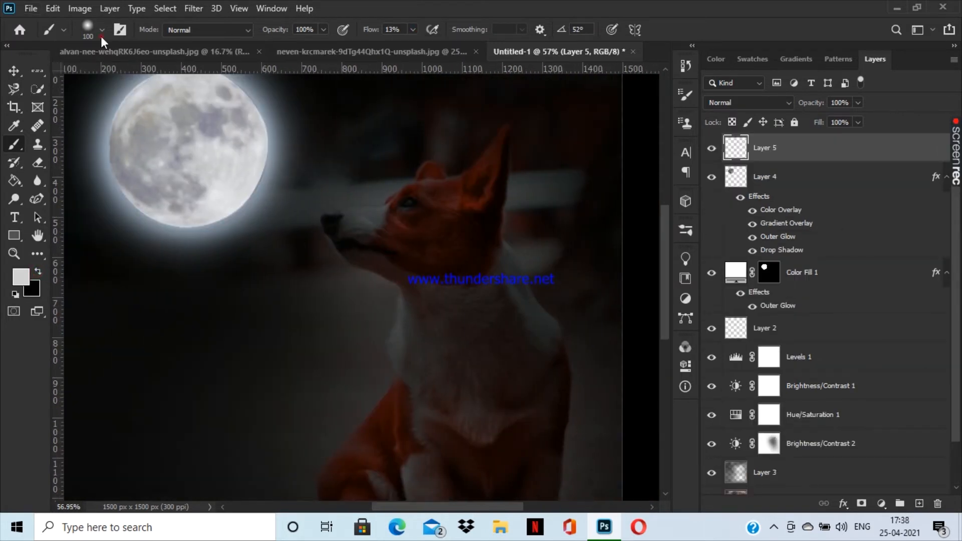
pyautogui.click(102, 31)
pyautogui.moveTo(122, 75); pyautogui.dragTo(125, 76)
pyautogui.click(103, 30)
# - Move Layer 5 directly above Layer 1 and clip it to Layer 1
pyautogui.moveTo(767, 148); pyautogui.dragTo(848, 440)
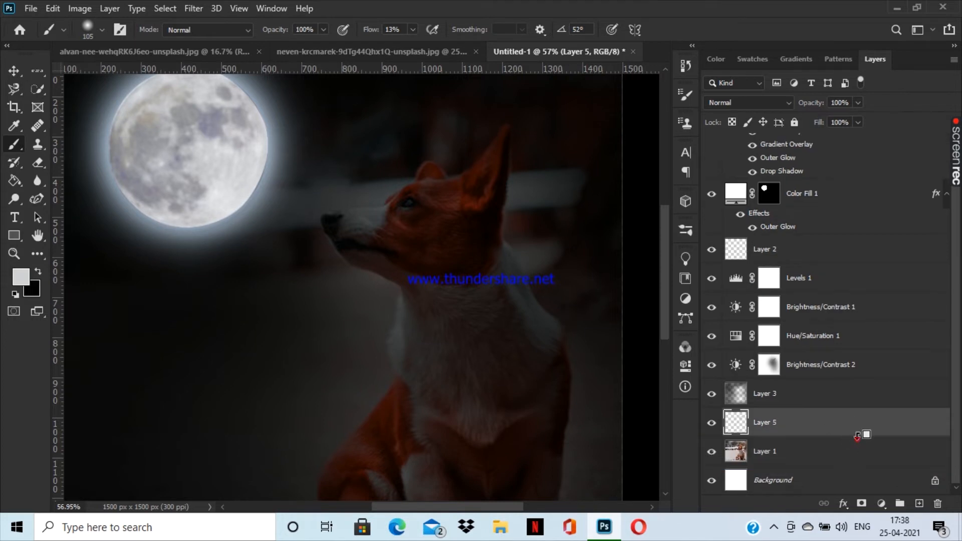
pyautogui.keyDown('alt'); pyautogui.click(857, 435); pyautogui.keyUp('alt')
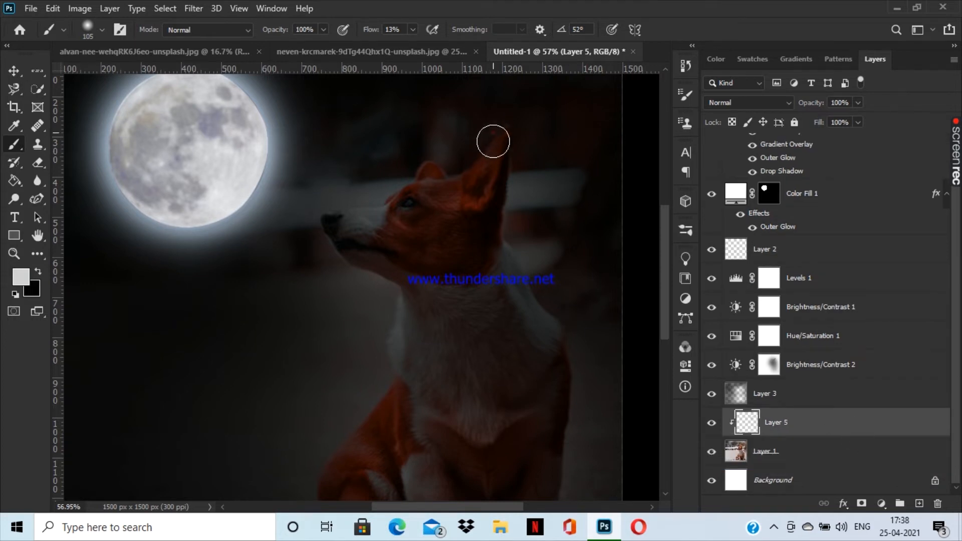
pyautogui.click(810, 450)
pyautogui.rightClick(808, 444)
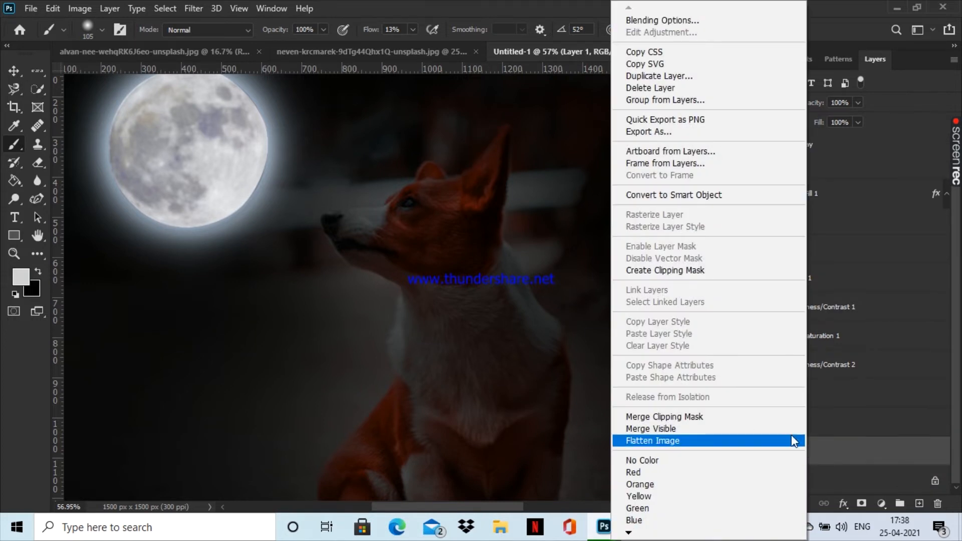
pyautogui.click(862, 462)
pyautogui.scroll(2, 863, 461)
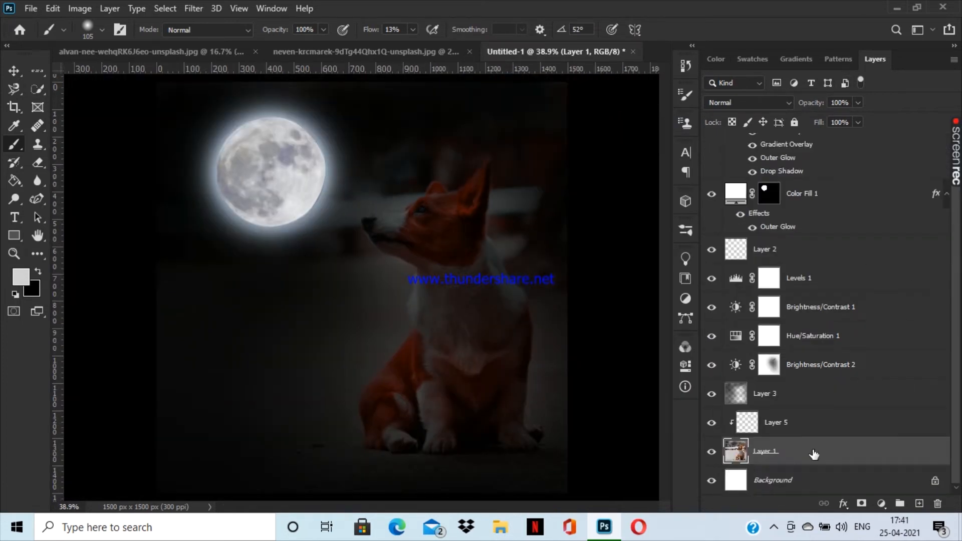
# - Duplicate Layer 1 above all other layers and give the copy a layer mask
pyautogui.hotkey('ctrl', 'j')
pyautogui.moveTo(812, 453)
pyautogui.mouseDown()
pyautogui.moveTo(900, 95)
pyautogui.moveTo(812, 154)
pyautogui.mouseUp()
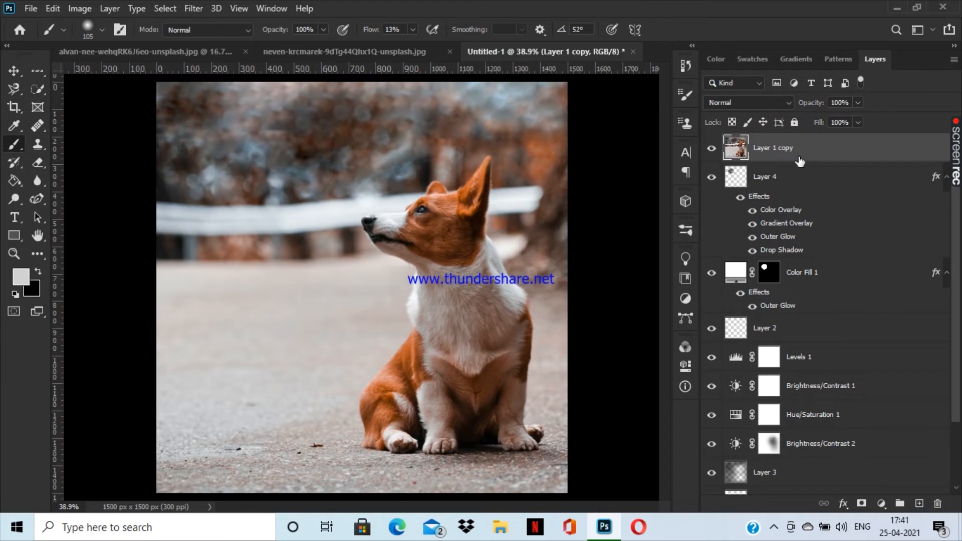
pyautogui.click(861, 504)
# - Mask out everything around the dog's head on Layer 1 copy using a size 401 brush at 100% flow
pyautogui.click(413, 29)
pyautogui.moveTo(414, 44); pyautogui.dragTo(468, 45)
pyautogui.click(101, 30)
pyautogui.moveTo(173, 102); pyautogui.dragTo(165, 144)
pyautogui.click(102, 30)
pyautogui.moveTo(100, 68)
pyautogui.mouseDown()
pyautogui.moveTo(157, 69)
pyautogui.moveTo(119, 59)
pyautogui.mouseUp()
pyautogui.click(102, 29)
pyautogui.moveTo(251, 175)
pyautogui.mouseDown()
pyautogui.moveTo(296, 374)
pyautogui.moveTo(399, 106)
pyautogui.moveTo(501, 118)
pyautogui.moveTo(563, 161)
pyautogui.moveTo(383, 150)
pyautogui.moveTo(536, 211)
pyautogui.mouseUp()
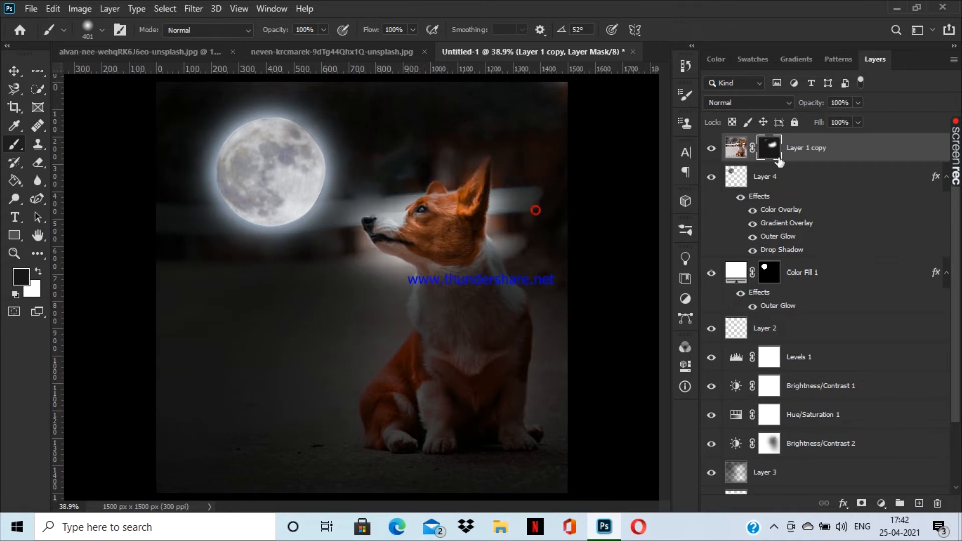
# - Clip a Brightness/Contrast adjustment to Layer 1 copy and darken the dog's head to match the night scene
pyautogui.click(881, 504)
pyautogui.click(875, 301)
pyautogui.moveTo(565, 339); pyautogui.dragTo(506, 340)
pyautogui.click(570, 492)
pyautogui.moveTo(506, 339); pyautogui.dragTo(453, 360)
pyautogui.click(653, 254)
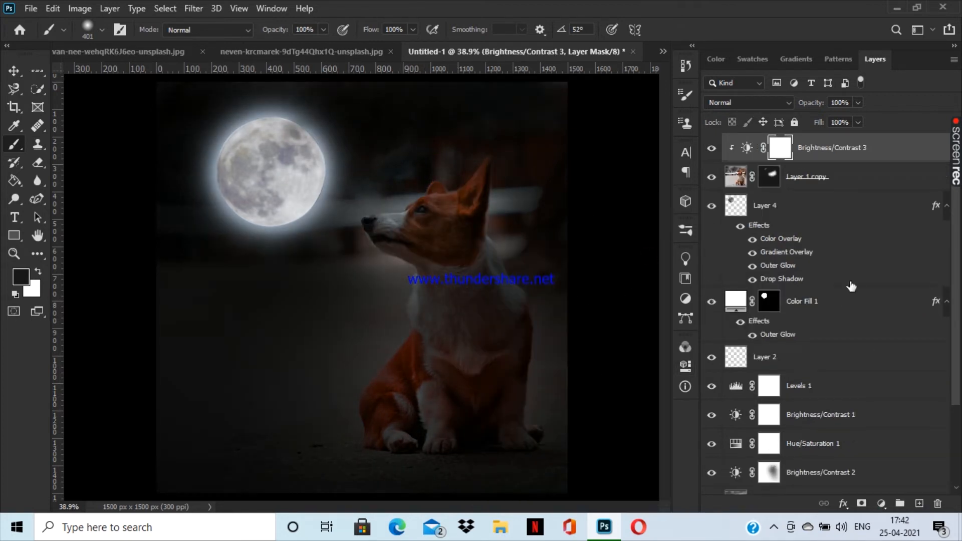
# - Try a brush dab near the dog's ear on a new layer above the adjustment
pyautogui.click(919, 504)
pyautogui.click(451, 159)
pyautogui.hotkey('ctrl', 'z')
# - Activate Layer 1 copy and set the brush to 18% flow and size 80
pyautogui.click(831, 206)
pyautogui.click(413, 30)
pyautogui.click(102, 30)
pyautogui.click(413, 29)
pyautogui.moveTo(416, 46); pyautogui.dragTo(359, 57)
pyautogui.scroll(6, 494, 142)
pyautogui.press('[')
pyautogui.press('[')
pyautogui.press('[')
pyautogui.press('[')
pyautogui.press('[')
pyautogui.press('[')
pyautogui.press('[')
pyautogui.press('[')
pyautogui.press('[')
pyautogui.press('[')
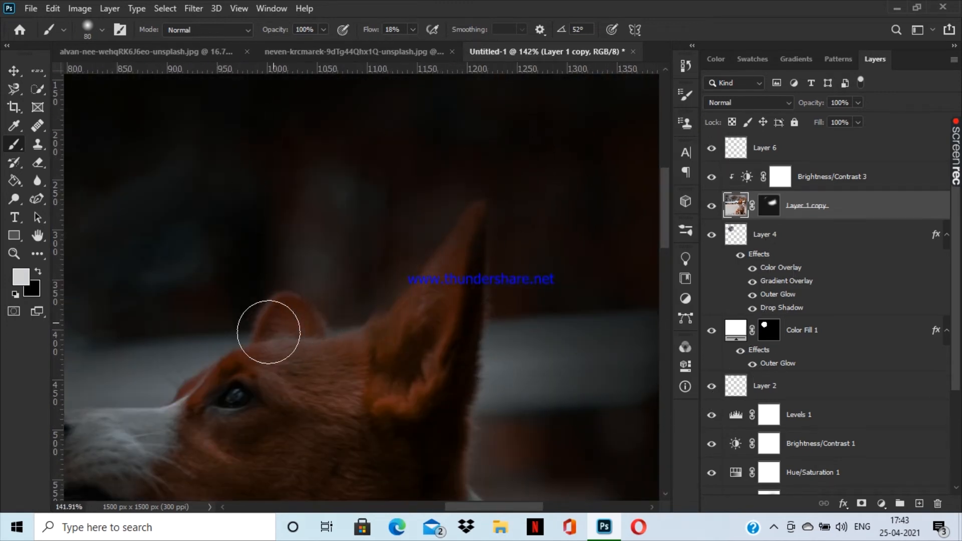
pyautogui.scroll(-4, 301, 321)
pyautogui.scroll(-1, 253, 378)
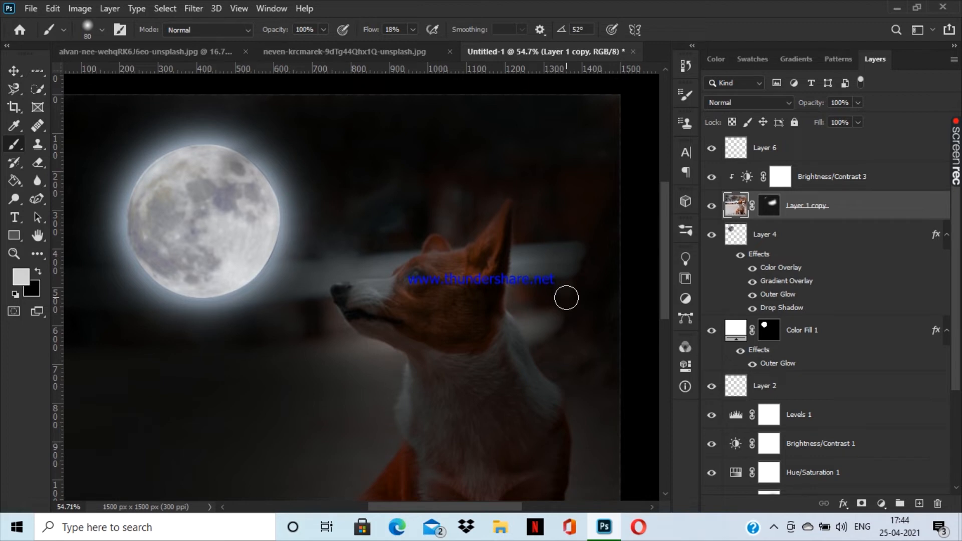
# - Replace Layer 6 with a fresh layer and paint a faint light rim along the dog's ear and head at 46% brush opacity
pyautogui.moveTo(802, 148); pyautogui.dragTo(937, 504)
pyautogui.click(919, 504)
pyautogui.moveTo(508, 204); pyautogui.dragTo(507, 224)
pyautogui.scroll(2, 524, 160)
pyautogui.click(323, 30)
pyautogui.moveTo(319, 50); pyautogui.dragTo(292, 54)
pyautogui.scroll(3, 486, 215)
pyautogui.moveTo(511, 213); pyautogui.dragTo(347, 321)
pyautogui.scroll(-3, 434, 192)
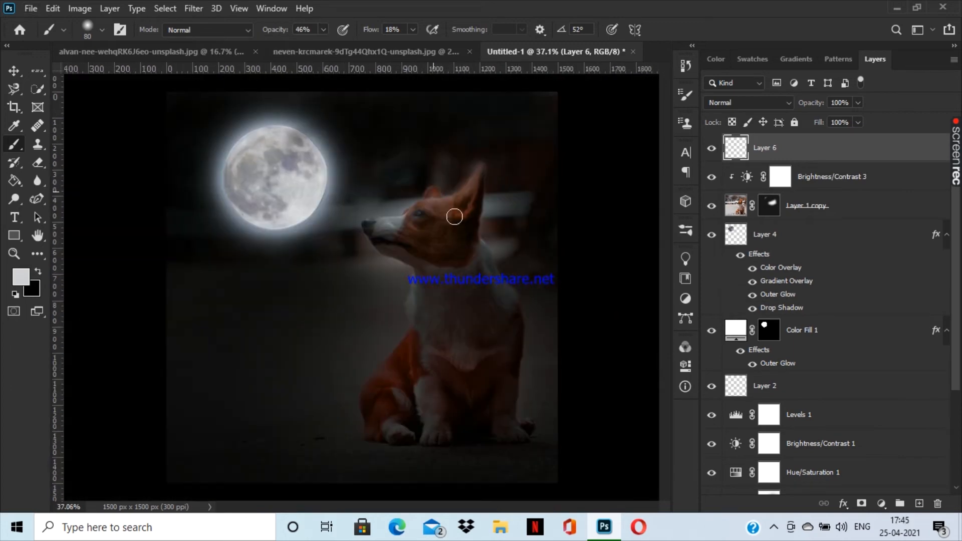
# - Add a layer mask to Layer 6 and soften the rim light with the brush at 9% opacity
pyautogui.scroll(3, 483, 182)
pyautogui.click(862, 504)
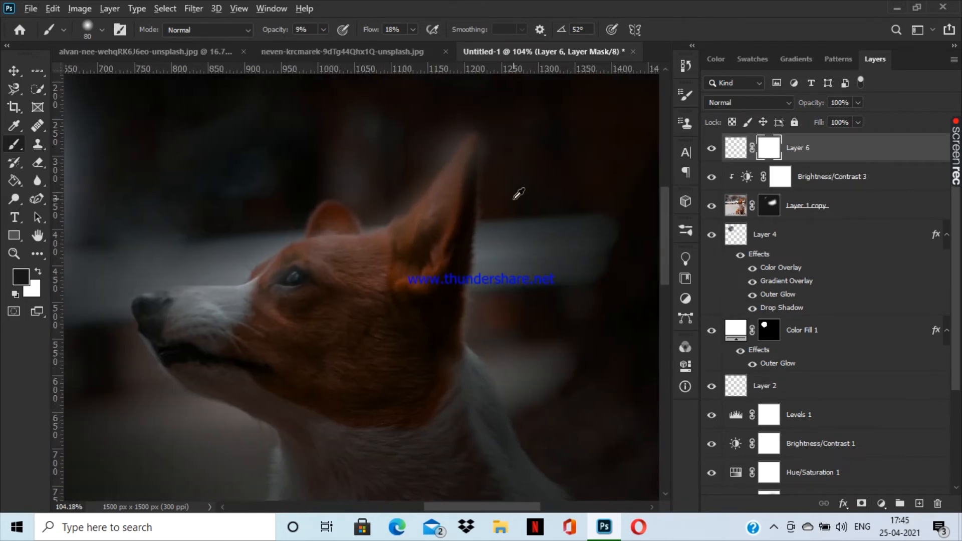
pyautogui.scroll(2, 511, 133)
pyautogui.scroll(-4, 527, 205)
pyautogui.scroll(-1, 525, 208)
# - Paint out the bright background below the dog's chin on Layer 1 copy's mask at 100% brush opacity
pyautogui.click(773, 207)
pyautogui.click(324, 29)
pyautogui.moveTo(322, 48); pyautogui.dragTo(369, 48)
pyautogui.scroll(2, 408, 277)
pyautogui.scroll(5, 408, 277)
pyautogui.click(323, 29)
pyautogui.moveTo(351, 308); pyautogui.dragTo(415, 266)
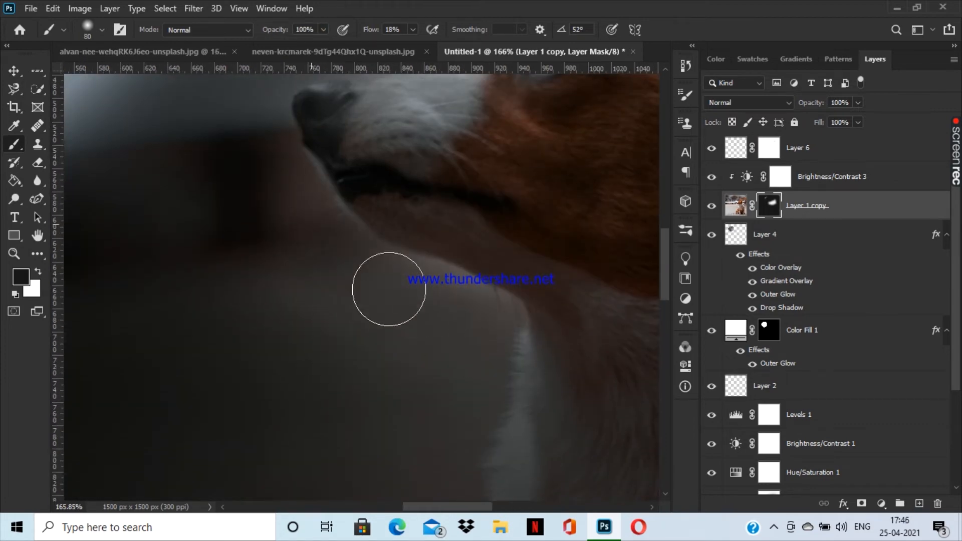
# - Raise the brush flow to 100% and mask out the remaining halo around the dog's muzzle, neck and ear
pyautogui.scroll(6, 389, 287)
pyautogui.click(413, 30)
pyautogui.moveTo(413, 48); pyautogui.dragTo(476, 46)
pyautogui.moveTo(475, 144); pyautogui.dragTo(360, 157)
pyautogui.scroll(-6, 325, 160)
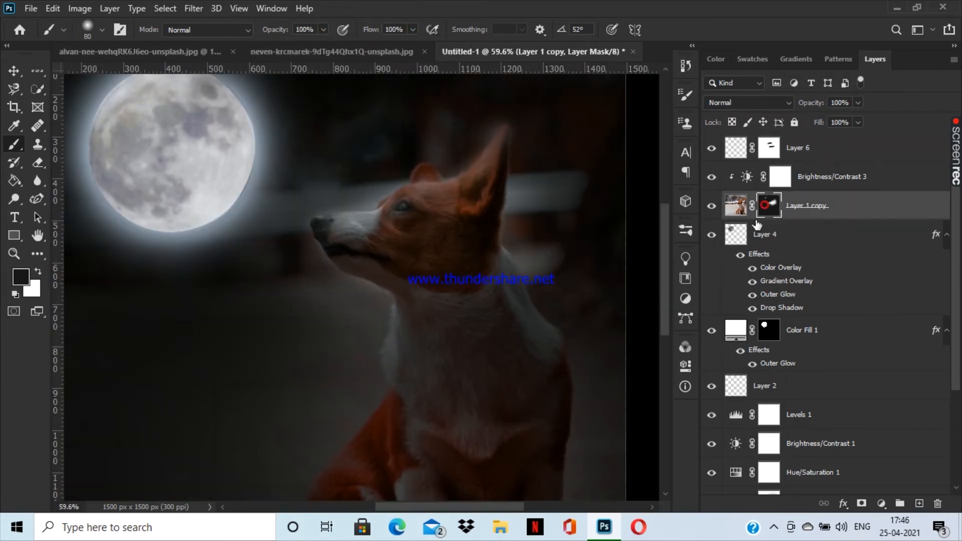
pyautogui.moveTo(357, 288); pyautogui.dragTo(384, 301)
pyautogui.moveTo(517, 255); pyautogui.dragTo(511, 188)
pyautogui.scroll(2, 532, 175)
pyautogui.click(467, 128)
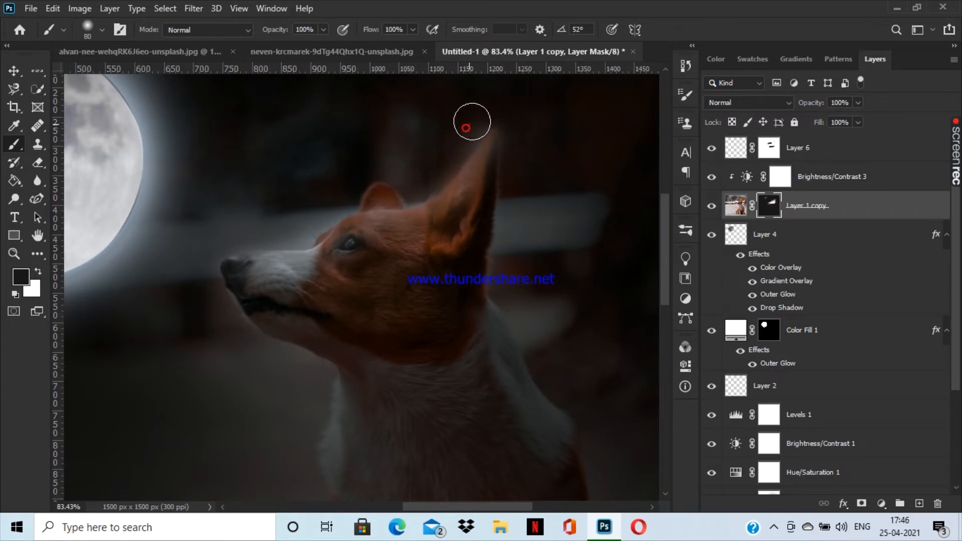
# - Create a new layer for extra light and enlarge the brush well beyond size 80
pyautogui.scroll(-5, 583, 154)
pyautogui.click(919, 504)
pyautogui.press(']')
pyautogui.press(']')
pyautogui.press(']')
pyautogui.press(']')
pyautogui.press(']')
pyautogui.press(']')
pyautogui.press(']')
pyautogui.press(']')
pyautogui.press(']')
pyautogui.press(']')
pyautogui.press(']')
pyautogui.press(']')
# - Weaken the brush and dab soft light over the dog's chest and the ground beside it
pyautogui.click(413, 30)
pyautogui.click(323, 30)
pyautogui.moveTo(413, 47); pyautogui.dragTo(254, 48)
pyautogui.click(444, 320)
pyautogui.click(317, 333)
pyautogui.click(276, 324)
# - Move Layer 7 to the top of the stack and reduce its Outer Glow to spread 0 and size 9
pyautogui.moveTo(868, 206); pyautogui.dragTo(852, 142)
pyautogui.scroll(1, 372, 280)
pyautogui.doubleClick(899, 150)
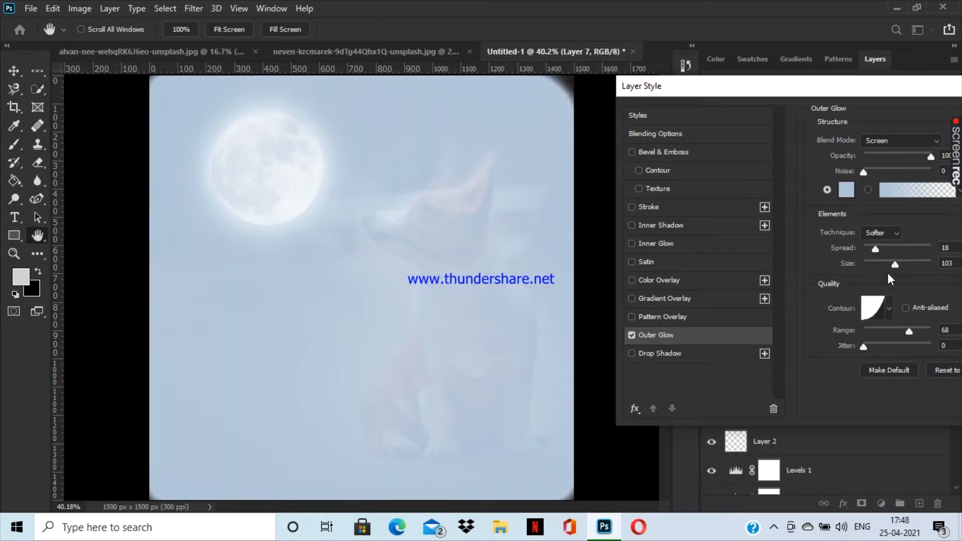
pyautogui.moveTo(888, 273); pyautogui.dragTo(864, 264)
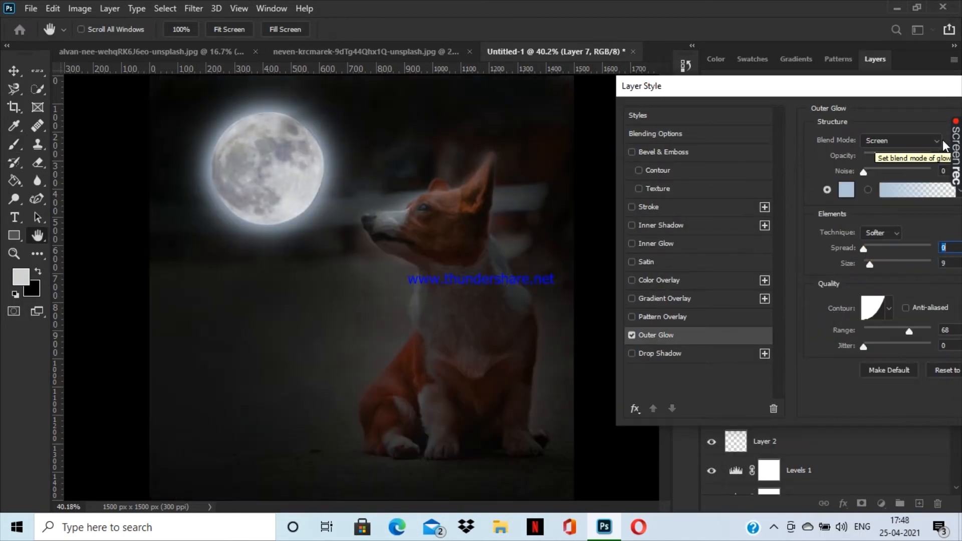
# - Make Layer 7's Outer Glow white with Normal blend mode and 26% opacity, and apply the layer style
pyautogui.click(890, 141)
pyautogui.click(897, 151)
pyautogui.click(847, 190)
pyautogui.click(589, 253)
pyautogui.click(921, 252)
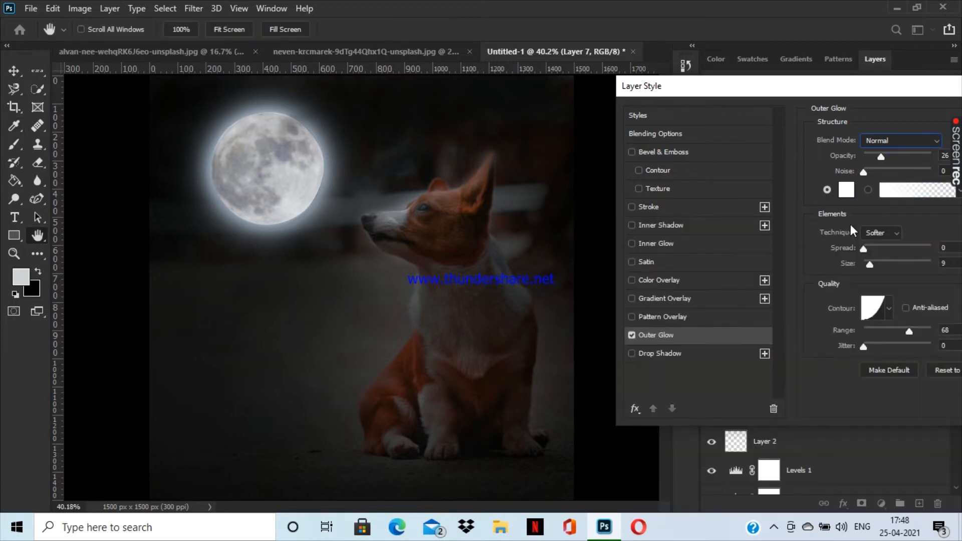
pyautogui.moveTo(832, 86); pyautogui.dragTo(597, 118)
pyautogui.click(822, 144)
# - Brush a short stroke beside the moon and add a layer mask to Layer 7
pyautogui.scroll(-3, 451, 241)
pyautogui.moveTo(227, 223)
pyautogui.mouseDown()
pyautogui.moveTo(218, 190)
pyautogui.moveTo(314, 151)
pyautogui.moveTo(231, 240)
pyautogui.mouseUp()
pyautogui.click(861, 504)
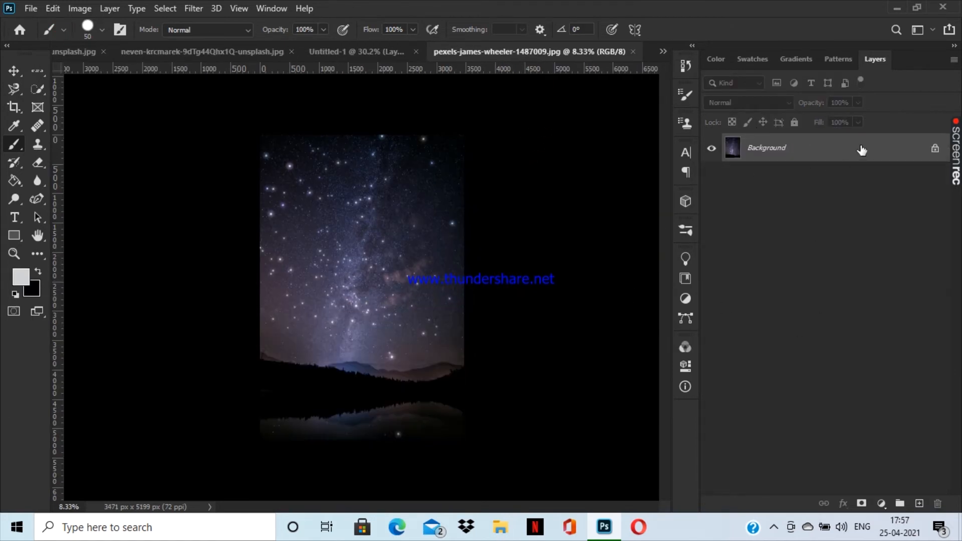
# - Bring the starry-sky photo into Untitled-1 and scale it to 41.98%, rotate it -28.10° and position it over the canvas
pyautogui.moveTo(862, 150); pyautogui.dragTo(246, 362)
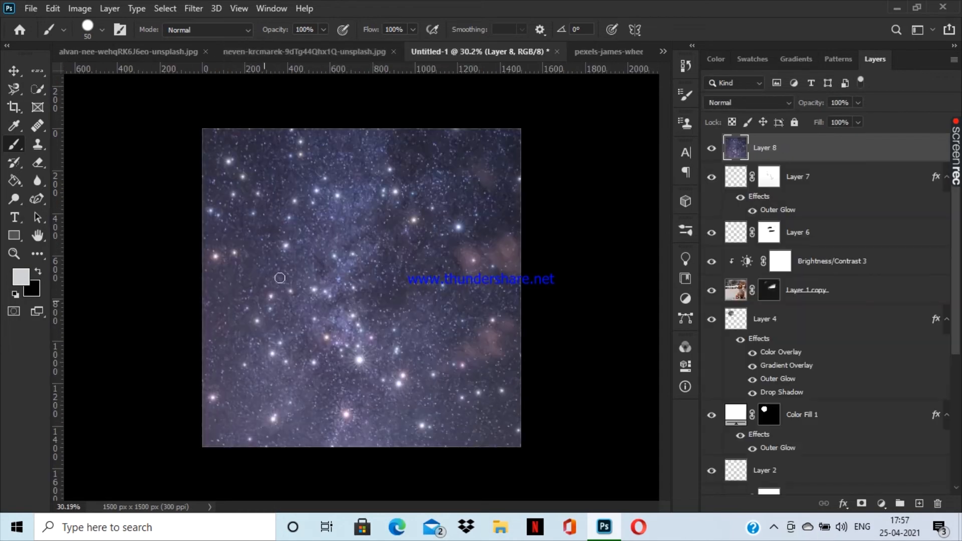
pyautogui.hotkey('ctrl', 't')
pyautogui.moveTo(567, 220); pyautogui.dragTo(346, 200)
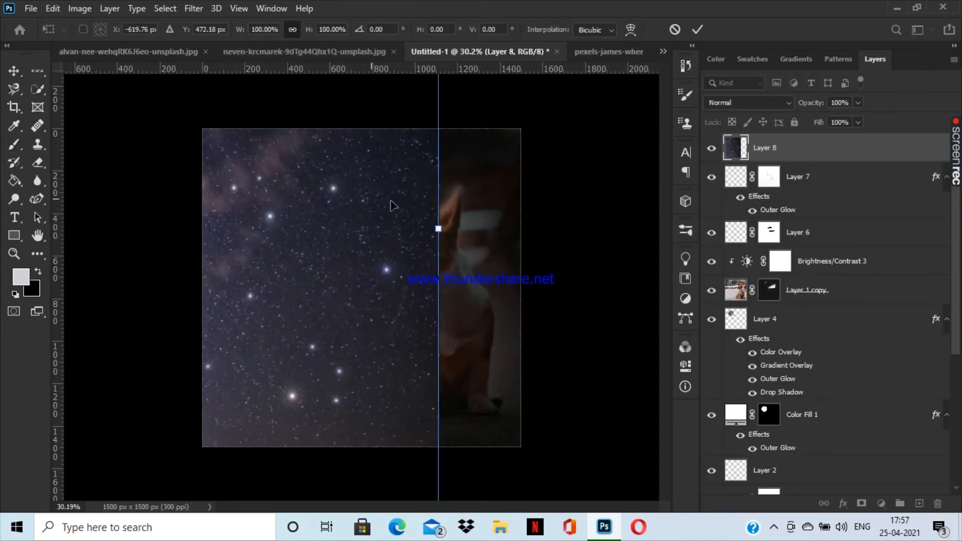
pyautogui.moveTo(440, 226); pyautogui.dragTo(187, 241)
pyautogui.moveTo(112, 232); pyautogui.dragTo(480, 381)
pyautogui.moveTo(590, 381); pyautogui.dragTo(414, 381)
pyautogui.moveTo(305, 351); pyautogui.dragTo(390, 319)
pyautogui.moveTo(506, 107); pyautogui.dragTo(372, 82)
pyautogui.moveTo(362, 223); pyautogui.dragTo(369, 188)
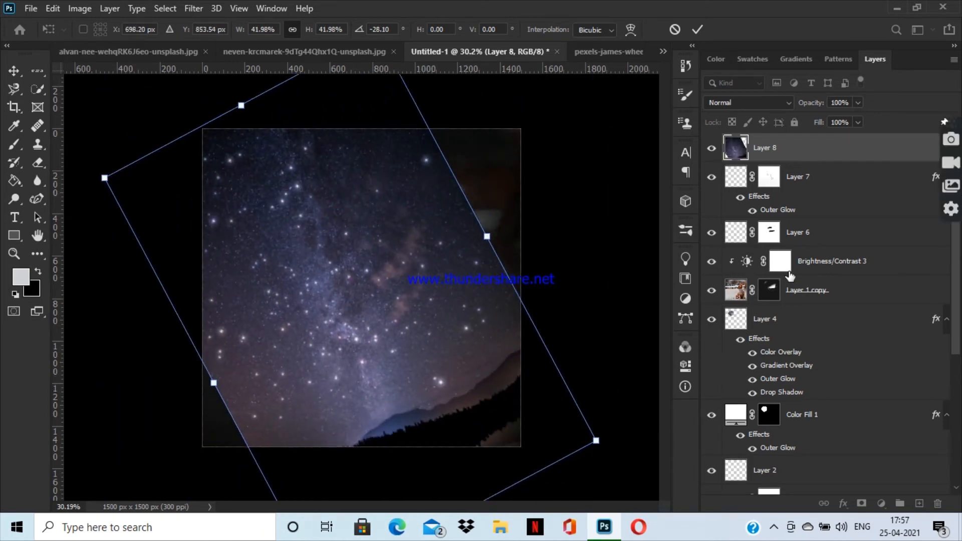
# - Set the starry-sky layer's blend mode to Screen
pyautogui.click(770, 102)
pyautogui.click(753, 217)
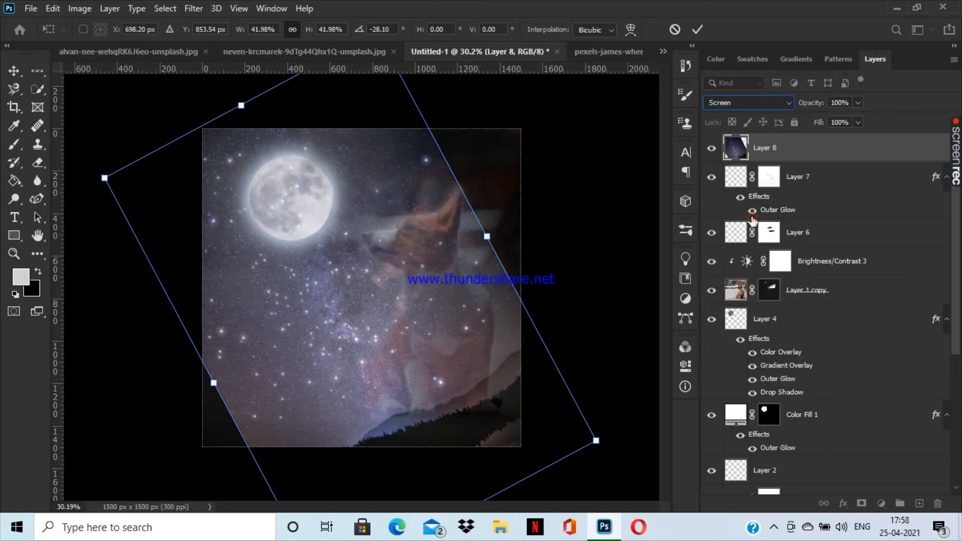
# - Set the starry-sky layer's blend mode to Color Dodge, scale it to 53.63%, reposition it to cover the canvas and apply the transform
pyautogui.click(766, 104)
pyautogui.click(767, 231)
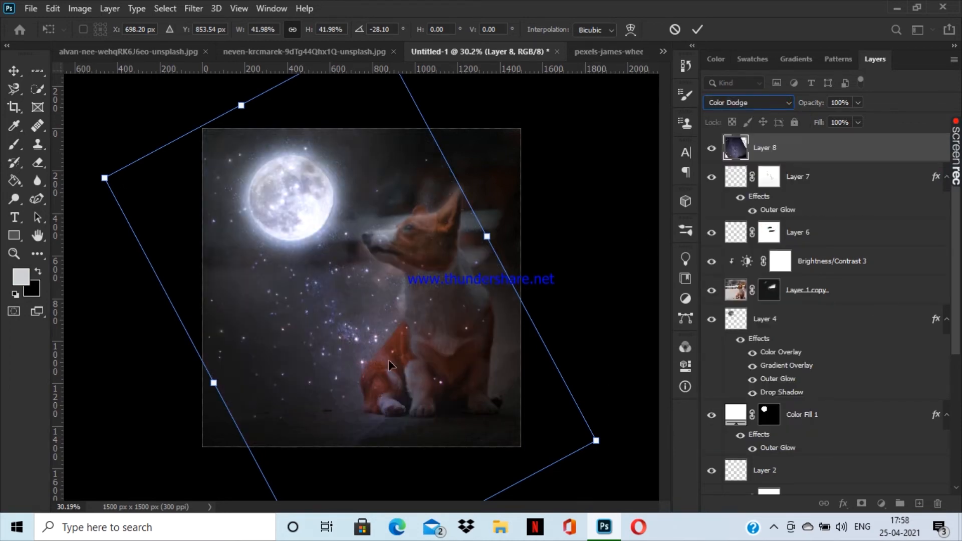
pyautogui.moveTo(396, 236); pyautogui.dragTo(401, 261)
pyautogui.moveTo(496, 268); pyautogui.dragTo(571, 224)
pyautogui.moveTo(502, 255)
pyautogui.mouseDown()
pyautogui.moveTo(493, 270)
pyautogui.moveTo(504, 267)
pyautogui.mouseUp()
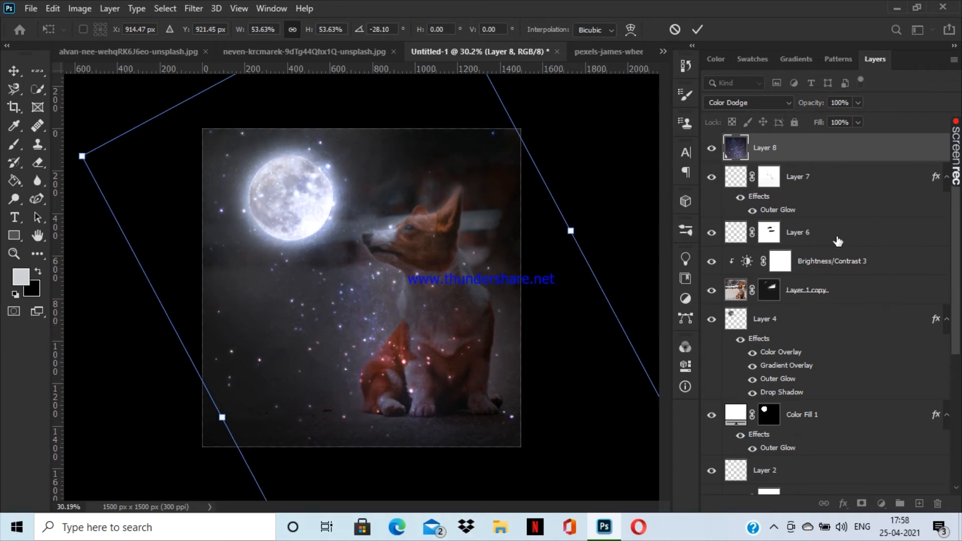
pyautogui.press('Return')
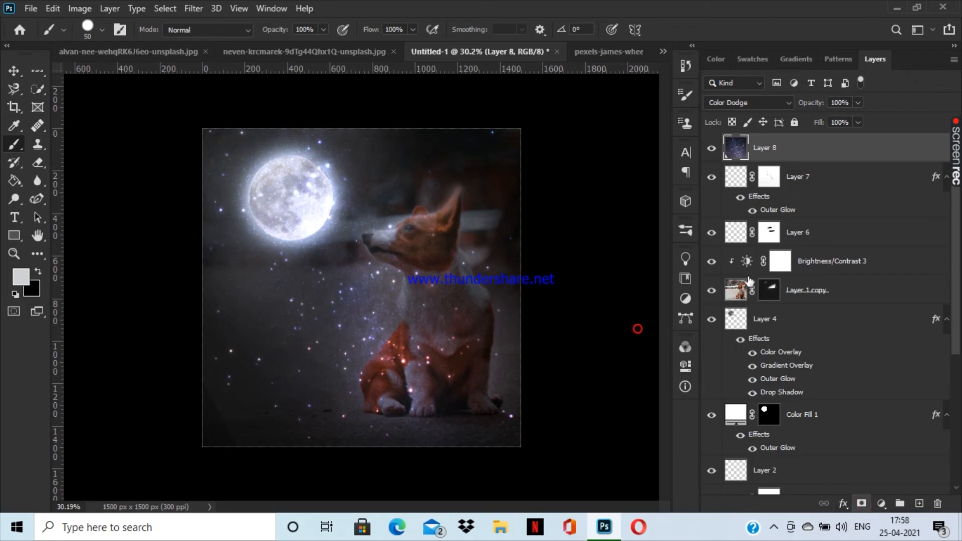
# - Try clipping the starry-sky layer to Layer 7, and release the clipping mask
pyautogui.click(712, 149)
pyautogui.click(875, 503)
pyautogui.click(862, 504)
pyautogui.rightClick(781, 153)
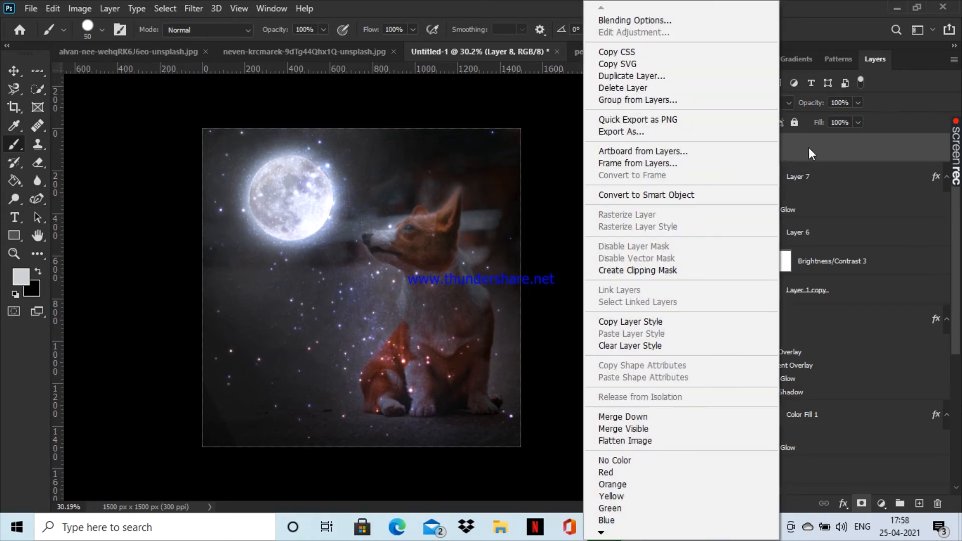
pyautogui.click(735, 270)
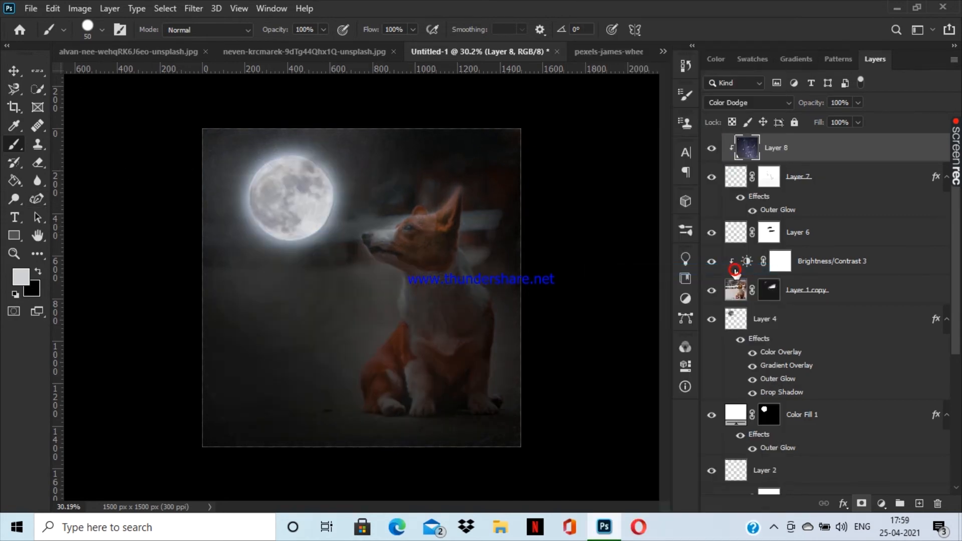
pyautogui.keyDown('alt'); pyautogui.click(738, 163); pyautogui.keyUp('alt')
pyautogui.click(843, 506)
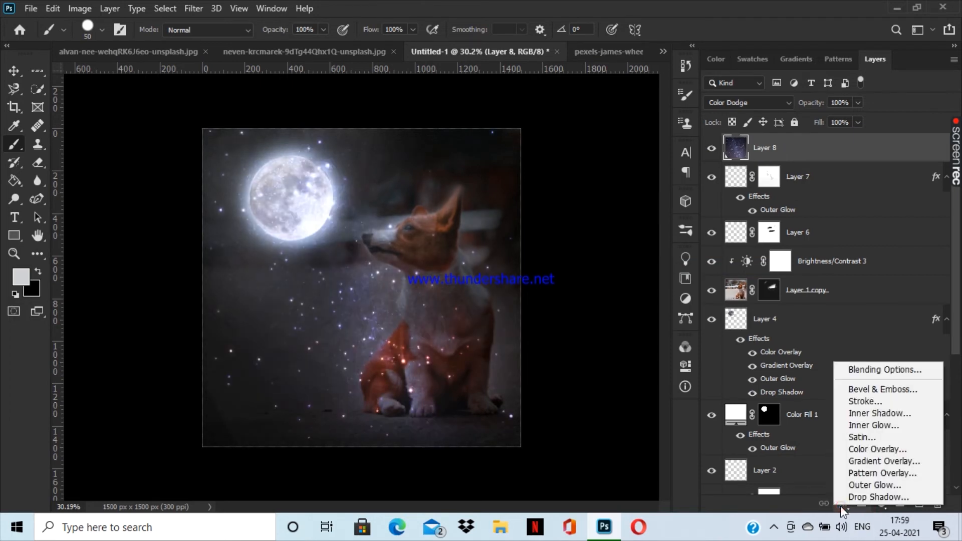
pyautogui.click(596, 432)
pyautogui.scroll(1, 430, 217)
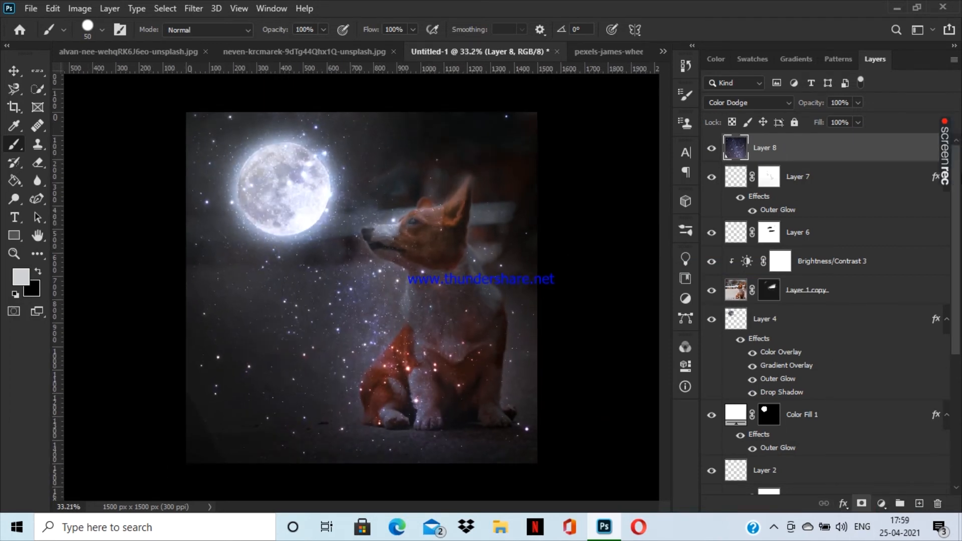
pyautogui.click(867, 188)
pyautogui.click(872, 159)
pyautogui.click(881, 504)
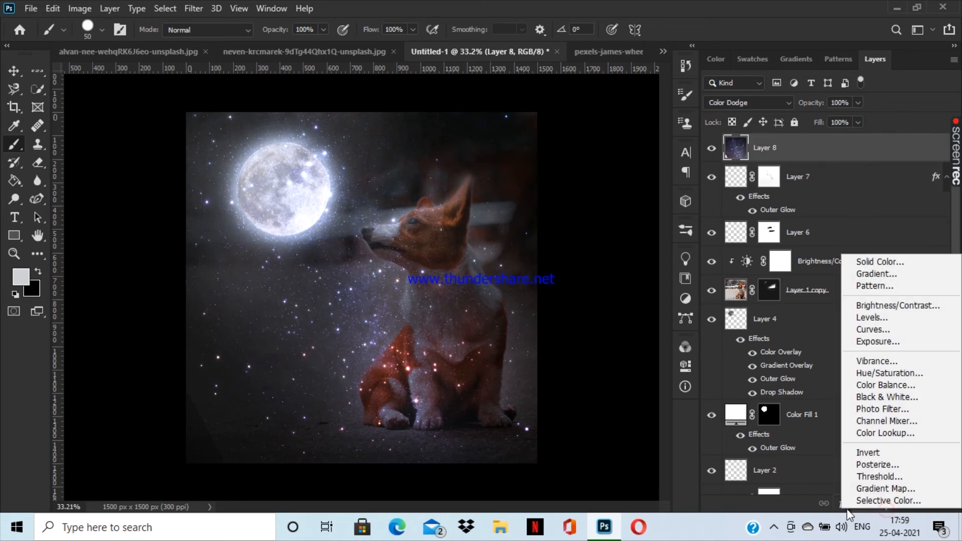
pyautogui.click(789, 502)
# - Add an empty layer on top of the stack and ready the Eraser on the starry-sky layer, Layer 8
pyautogui.click(919, 504)
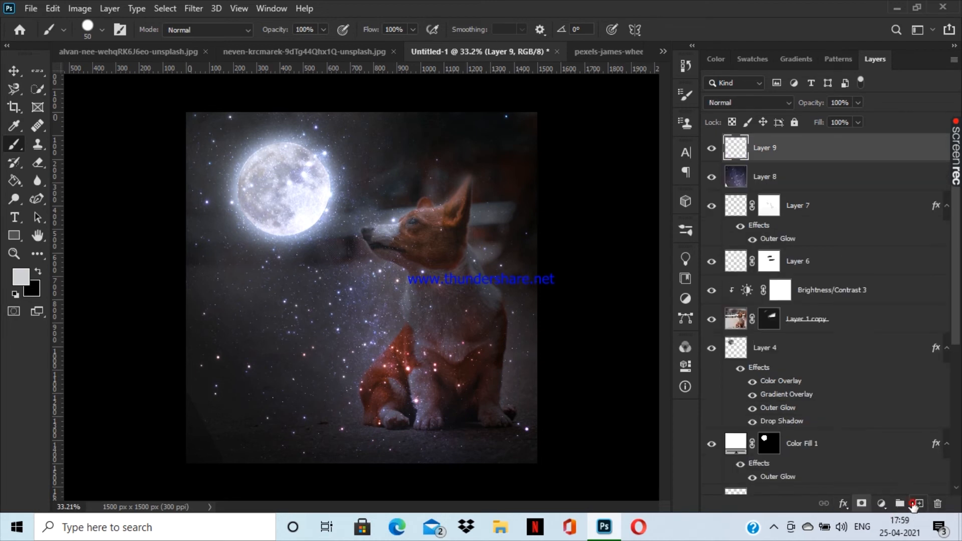
pyautogui.click(876, 187)
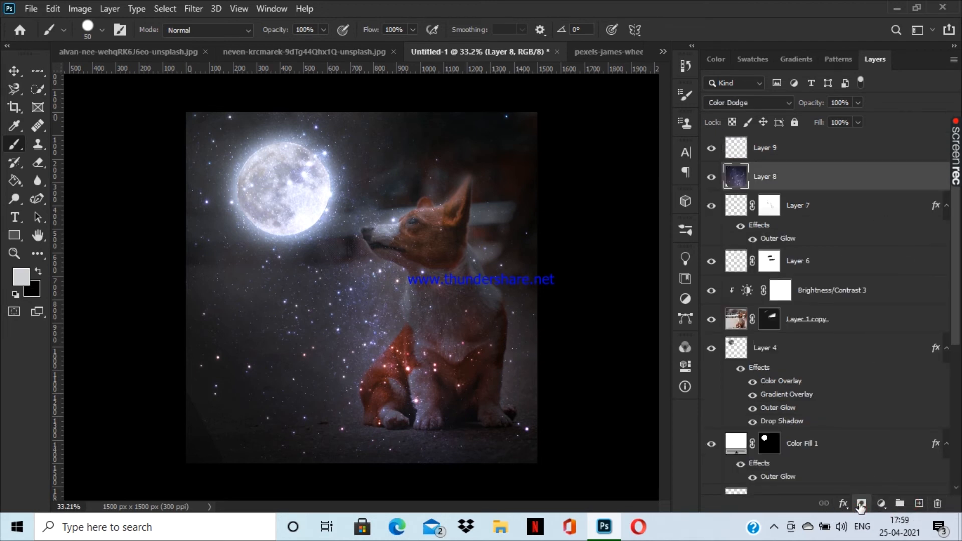
pyautogui.click(821, 155)
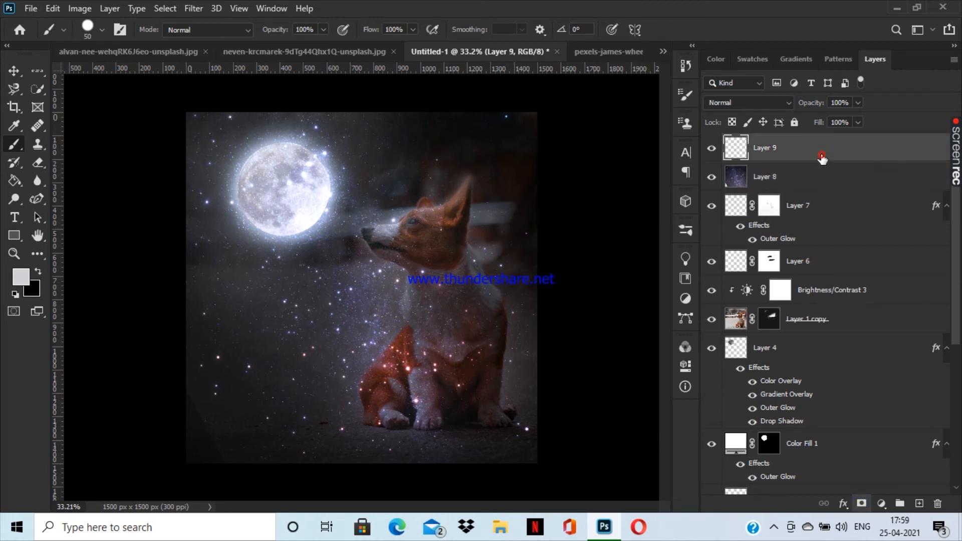
pyautogui.click(819, 174)
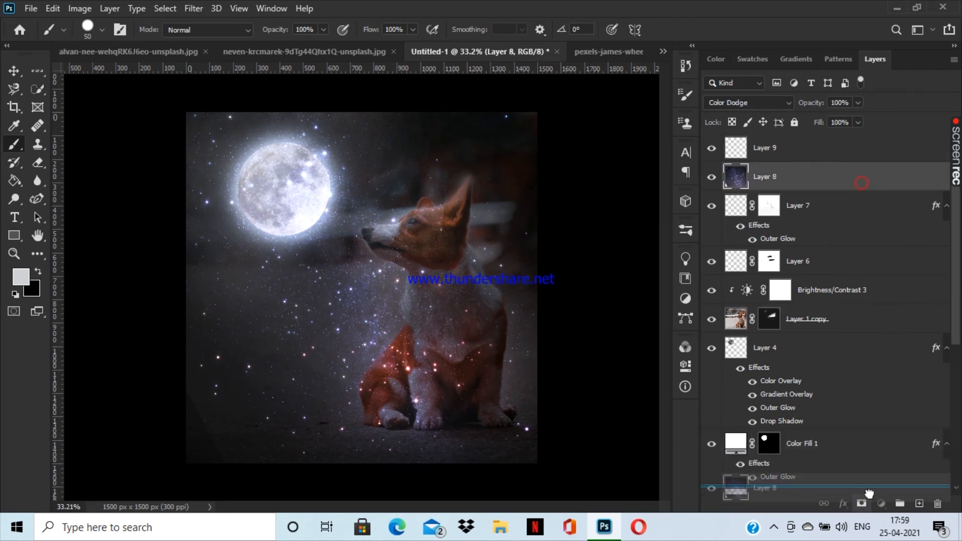
pyautogui.click(38, 162)
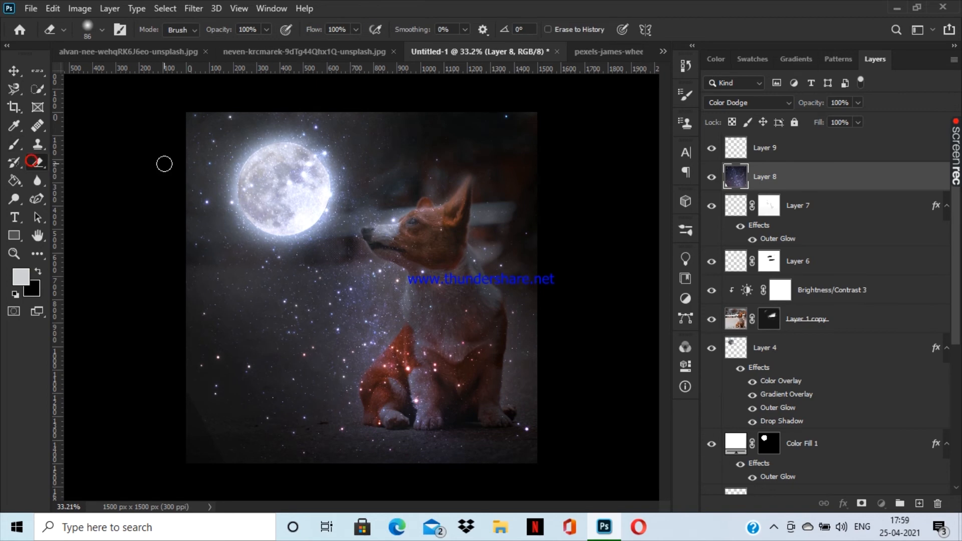
# - Try erasing the stars over the moon with the Eraser at 100% opacity, and undo the stroke
pyautogui.scroll(1, 164, 161)
pyautogui.scroll(2, 264, 149)
pyautogui.moveTo(264, 144)
pyautogui.mouseDown()
pyautogui.moveTo(259, 121)
pyautogui.moveTo(260, 131)
pyautogui.moveTo(272, 126)
pyautogui.moveTo(279, 174)
pyautogui.moveTo(265, 180)
pyautogui.moveTo(300, 152)
pyautogui.mouseUp()
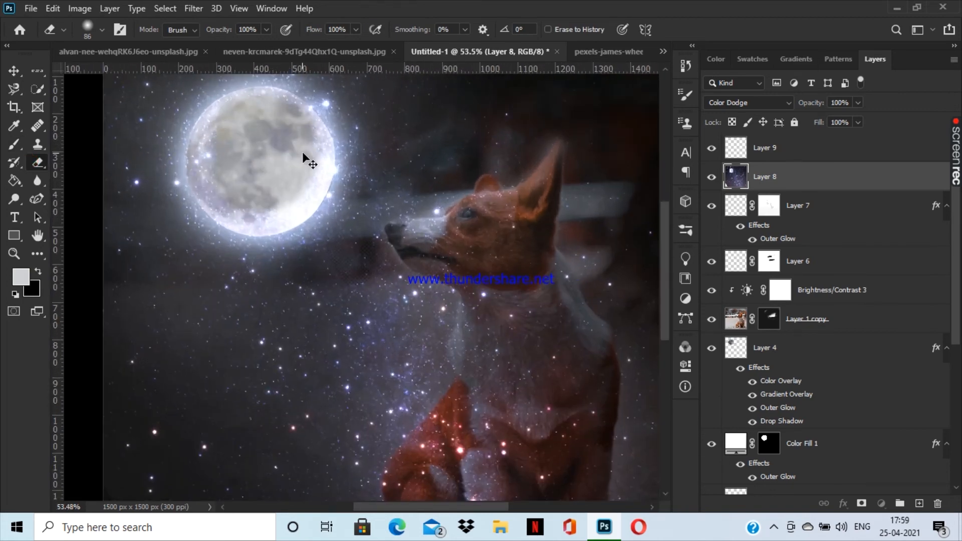
pyautogui.hotkey('ctrl', 'z')
# - Set the Eraser to 39% flow and 18% opacity and fade the stars over the moon's surface
pyautogui.scroll(2, 411, 210)
pyautogui.scroll(2, 411, 210)
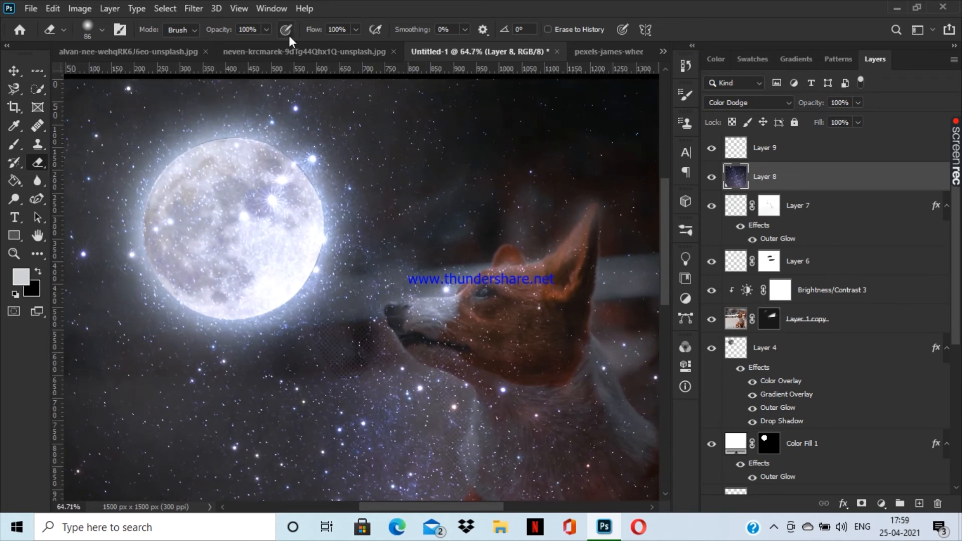
pyautogui.moveTo(356, 31); pyautogui.dragTo(317, 61)
pyautogui.click(267, 29)
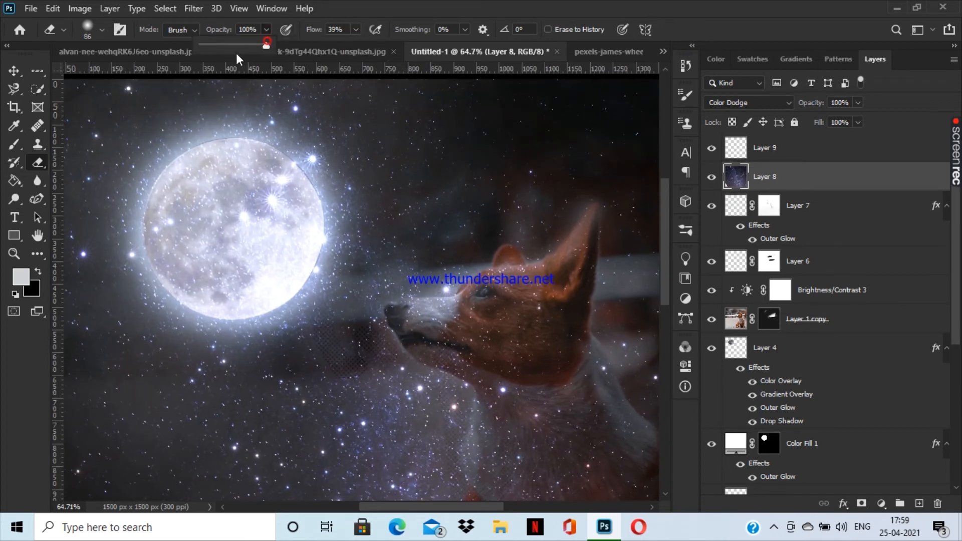
pyautogui.moveTo(259, 176); pyautogui.dragTo(238, 209)
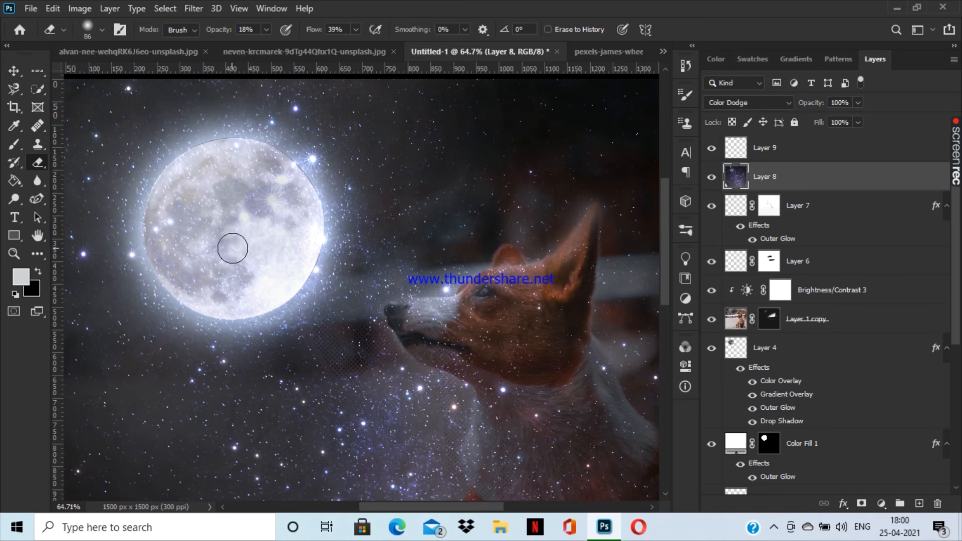
# - Enlarge the Eraser to 600 px with 100% flow and fade the stars across the lower and left background
pyautogui.scroll(-3, 289, 232)
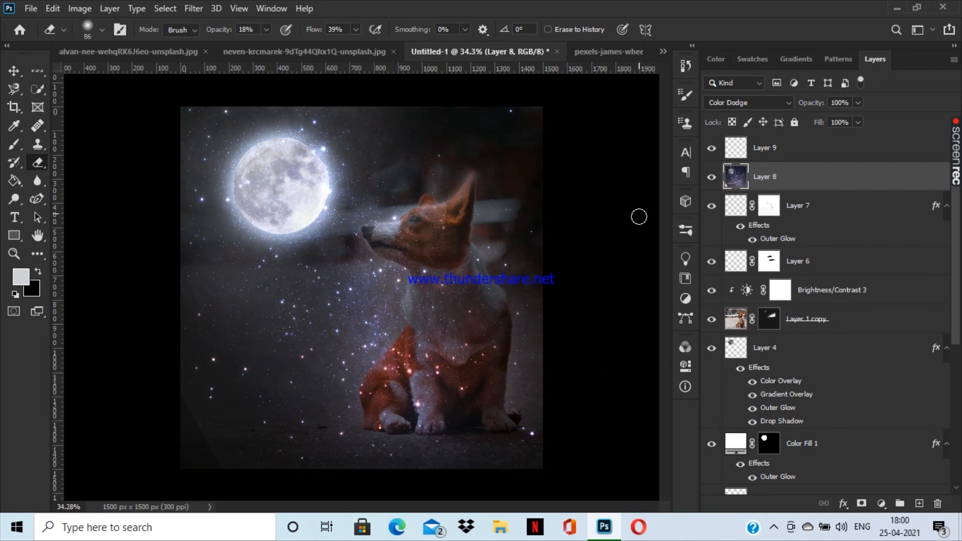
pyautogui.press(']')
pyautogui.press(']')
pyautogui.press(']')
pyautogui.press(']')
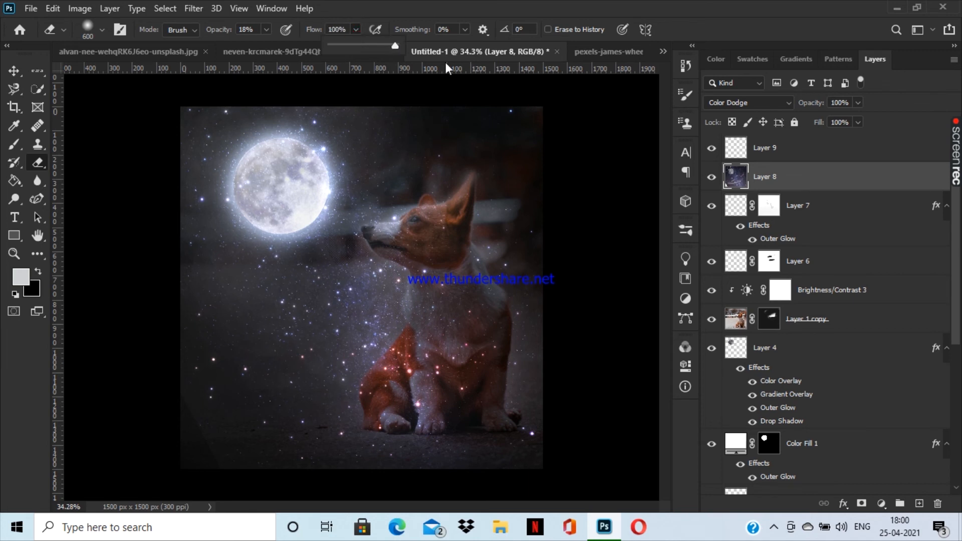
pyautogui.moveTo(315, 473)
pyautogui.mouseDown()
pyautogui.moveTo(260, 434)
pyautogui.moveTo(352, 459)
pyautogui.moveTo(194, 354)
pyautogui.moveTo(231, 445)
pyautogui.mouseUp()
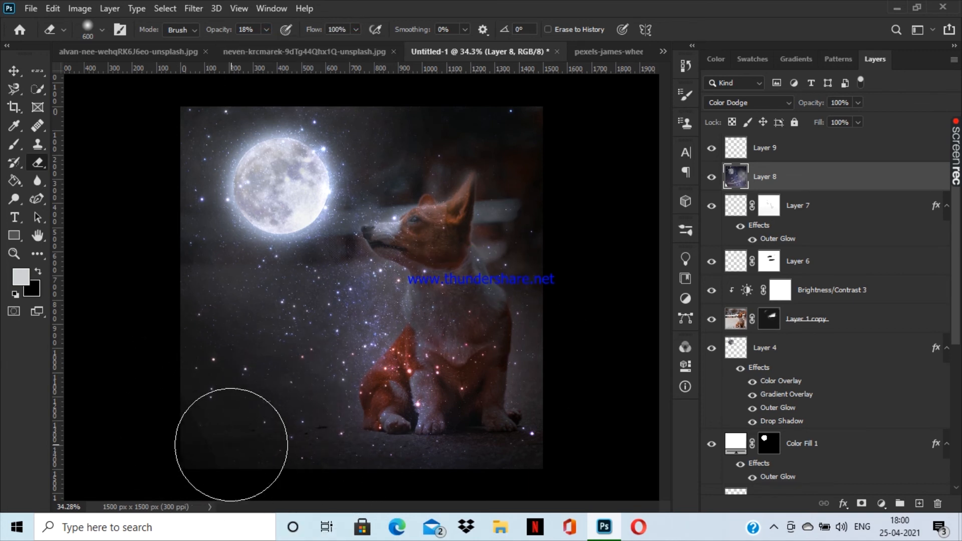
pyautogui.moveTo(149, 263)
pyautogui.mouseDown()
pyautogui.moveTo(239, 451)
pyautogui.moveTo(517, 392)
pyautogui.moveTo(553, 352)
pyautogui.moveTo(575, 427)
pyautogui.mouseUp()
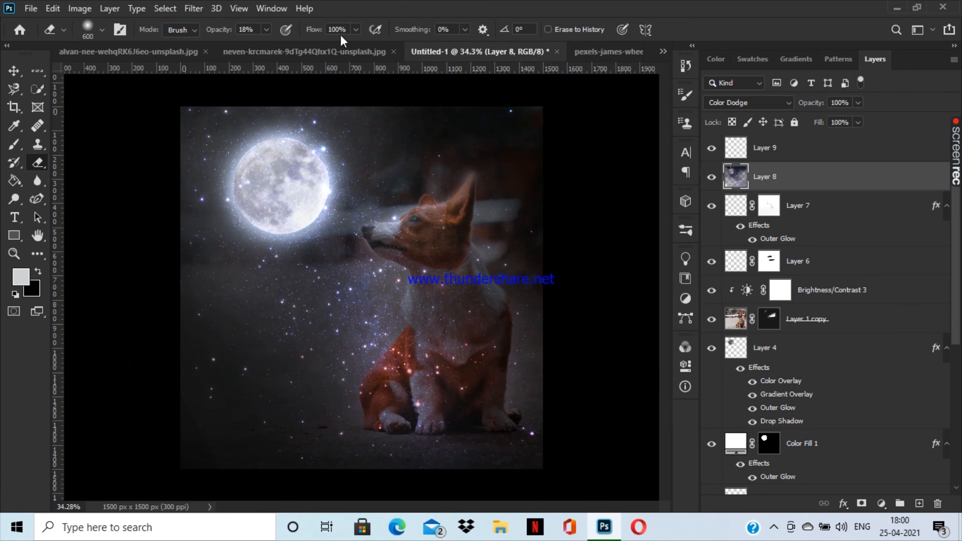
# - Try erasing the stars from the lower-left background with the Eraser at 96% opacity, and undo the strokes
pyautogui.moveTo(315, 46); pyautogui.dragTo(319, 46)
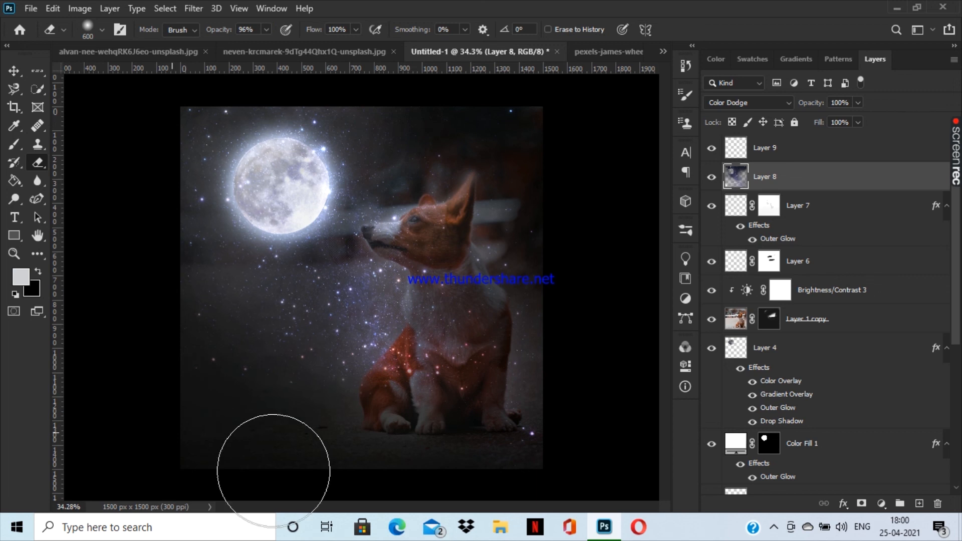
pyautogui.moveTo(194, 393)
pyautogui.mouseDown()
pyautogui.moveTo(264, 405)
pyautogui.moveTo(281, 354)
pyautogui.moveTo(318, 307)
pyautogui.mouseUp()
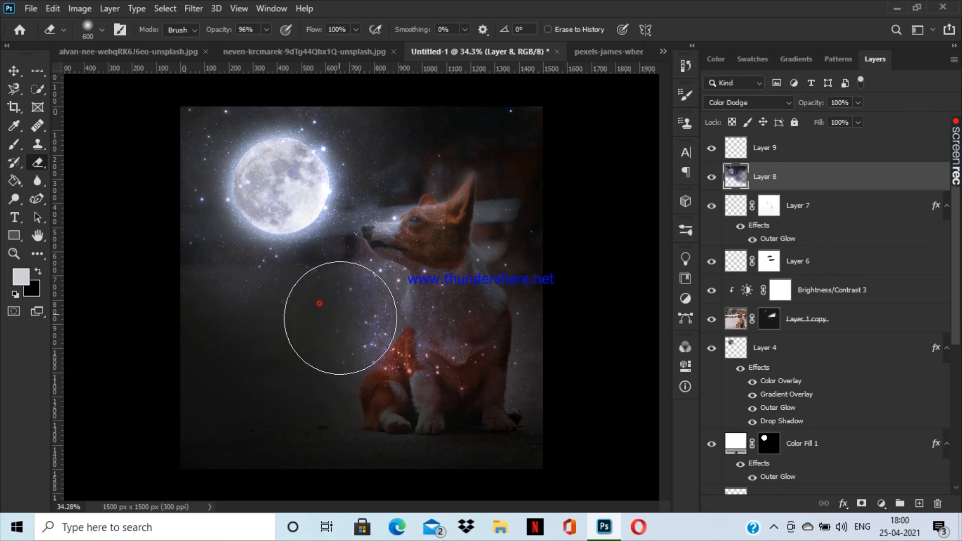
pyautogui.hotkey('ctrl', 'z')
pyautogui.hotkey('ctrl', 'z')
pyautogui.hotkey('ctrl', 'z')
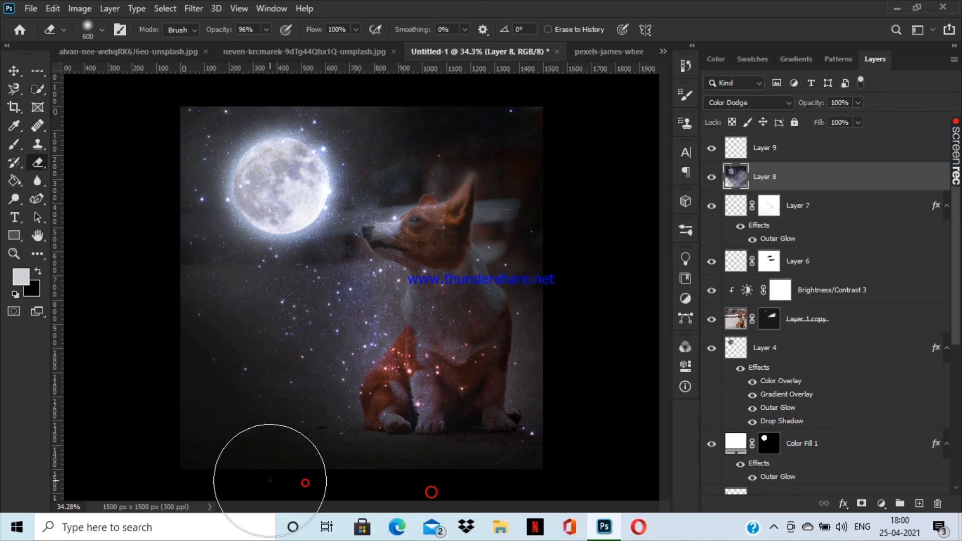
pyautogui.hotkey('ctrl', 'z')
# - Try erasing the stars over the dog's lower body, and over the upper-right and left background
pyautogui.moveTo(524, 387); pyautogui.dragTo(451, 372)
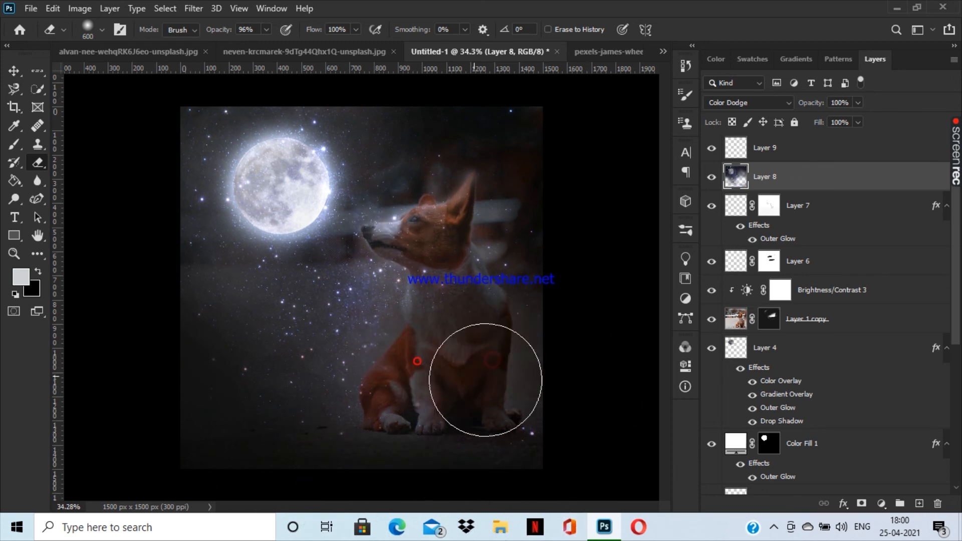
pyautogui.hotkey('ctrl', 'z')
pyautogui.hotkey('ctrl', 'z')
pyautogui.moveTo(526, 128); pyautogui.dragTo(445, 150)
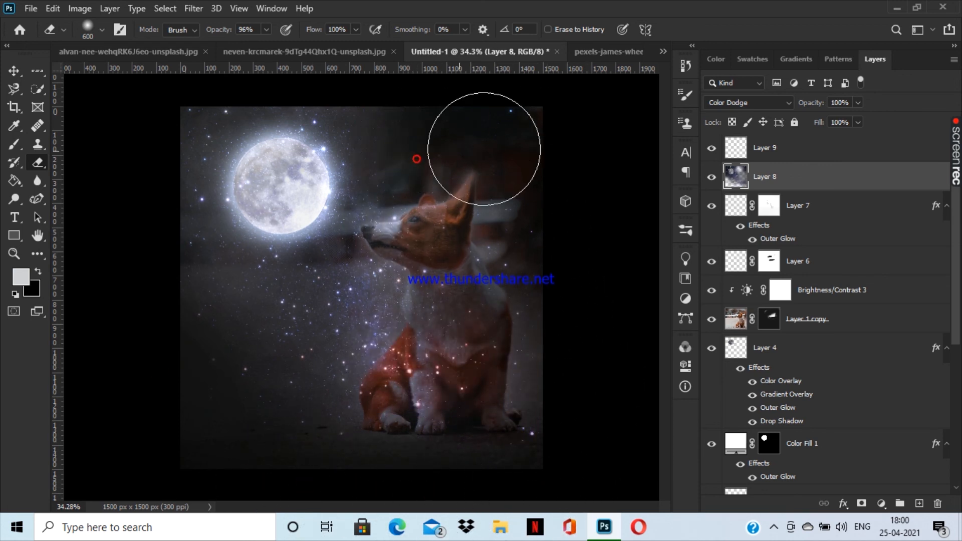
pyautogui.moveTo(167, 240); pyautogui.dragTo(255, 345)
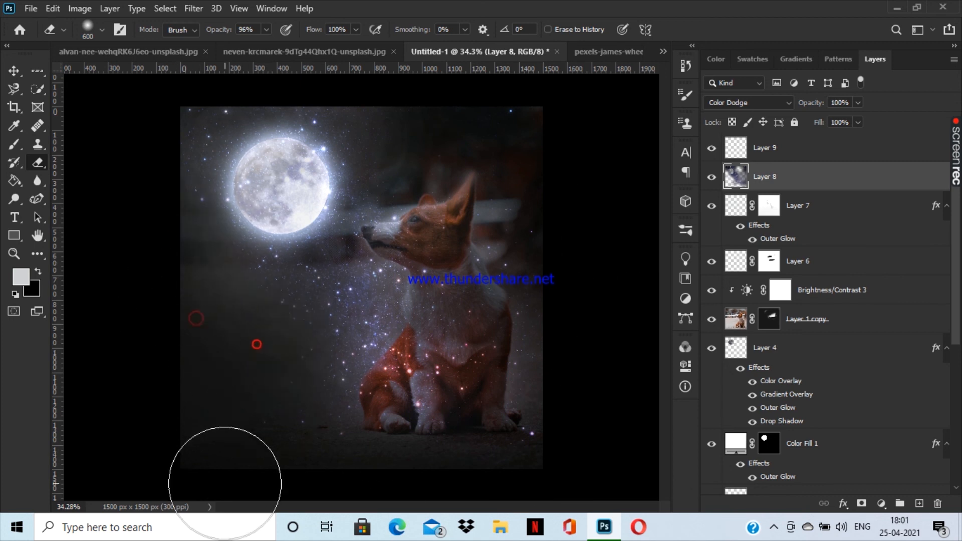
# - Set the Eraser opacity to 54%, fade the stars over the left background, dog and moon, and reduce the brush to 500 px
pyautogui.click(267, 29)
pyautogui.moveTo(255, 44); pyautogui.dragTo(239, 46)
pyautogui.click(227, 333)
pyautogui.click(343, 317)
pyautogui.moveTo(344, 317)
pyautogui.mouseDown()
pyautogui.moveTo(451, 311)
pyautogui.moveTo(386, 348)
pyautogui.moveTo(510, 290)
pyautogui.moveTo(451, 329)
pyautogui.mouseUp()
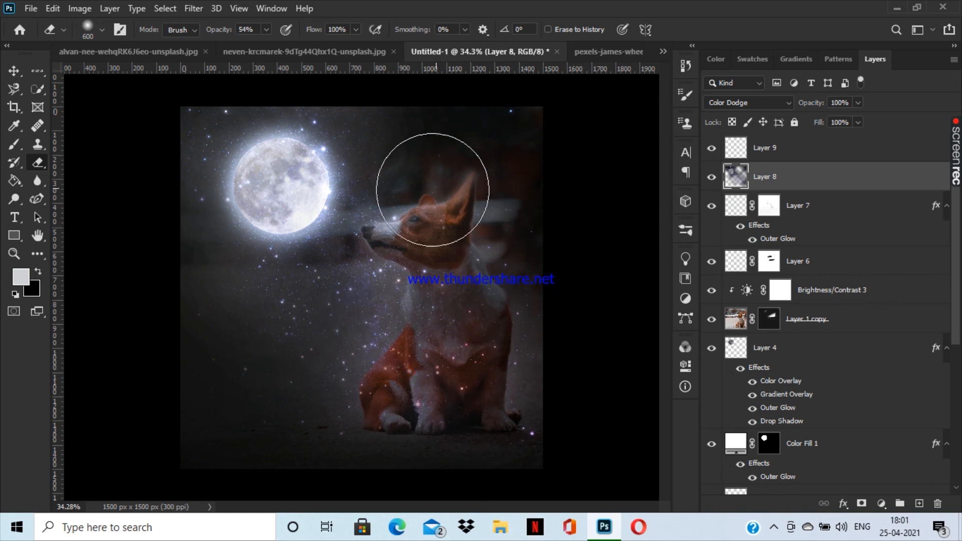
pyautogui.click(281, 187)
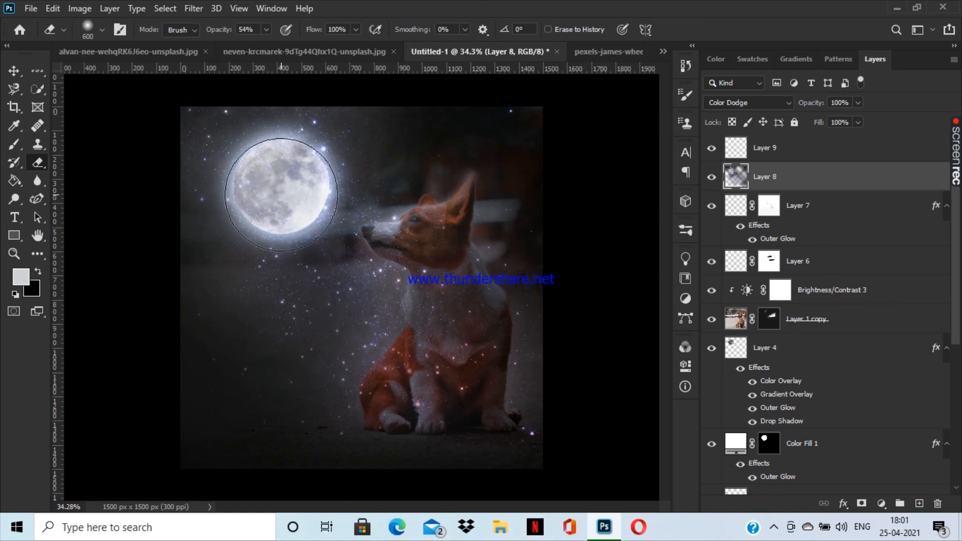
pyautogui.press('[')
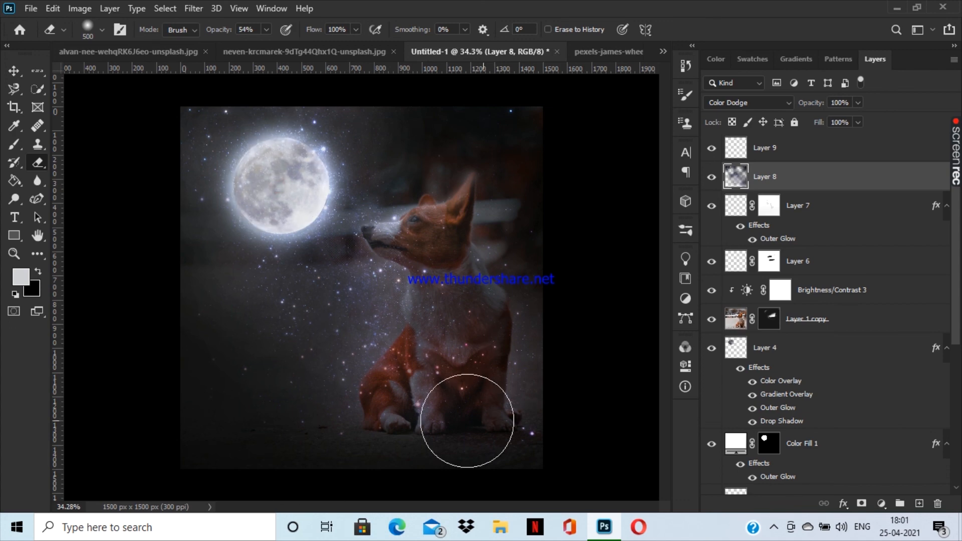